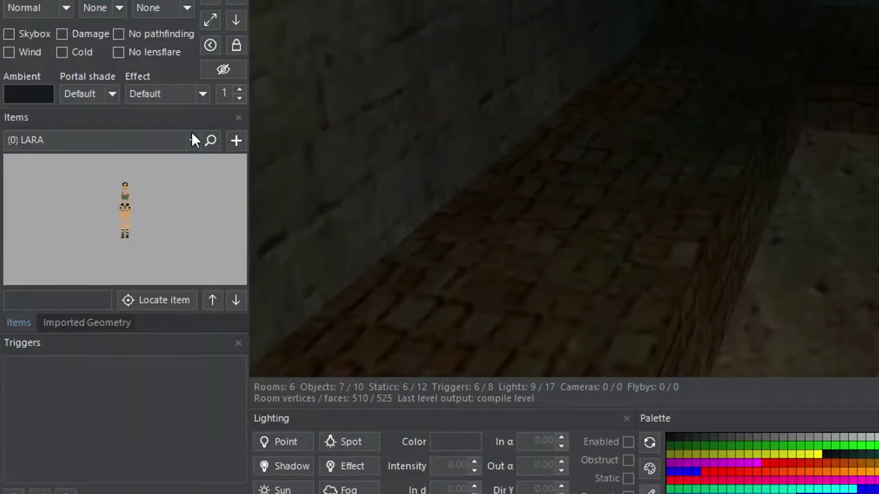
# Search items for 'medi' and place BIGMEDI_ITEM in the corridor, turned 45 degrees.
pyautogui.click(210, 140)
pyautogui.write('medi')
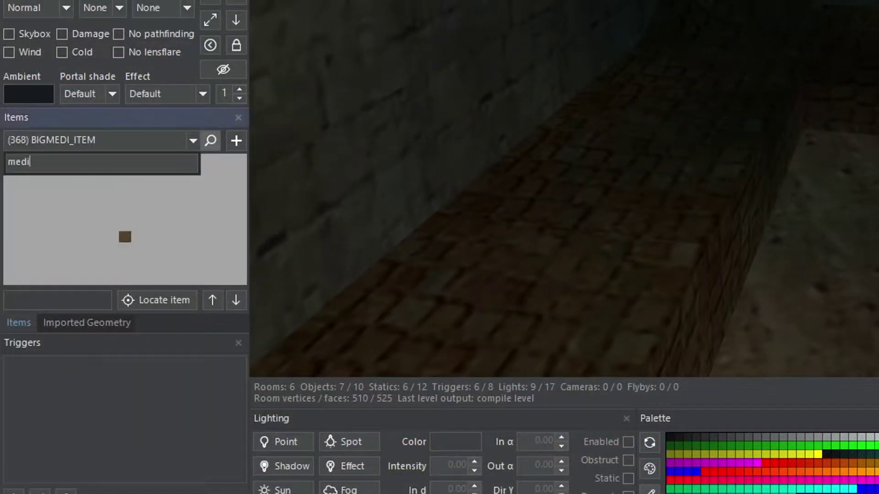
pyautogui.moveTo(160, 255); pyautogui.dragTo(696, 70)
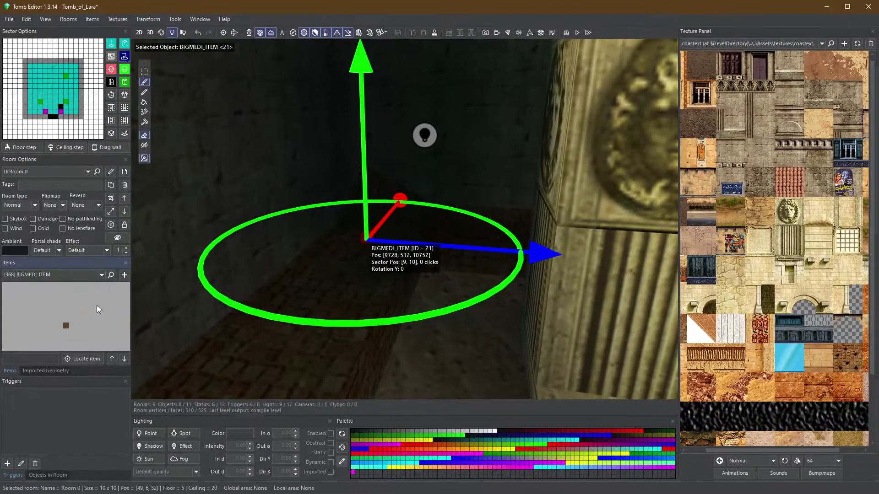
pyautogui.moveTo(208, 277); pyautogui.dragTo(192, 230)
# Add the SMALLMEDI_ITEM and place the ANIMATING5 sarcophagus on the floor.
pyautogui.scroll(-2, 490, 319)
pyautogui.moveTo(348, 285); pyautogui.dragTo(347, 285)
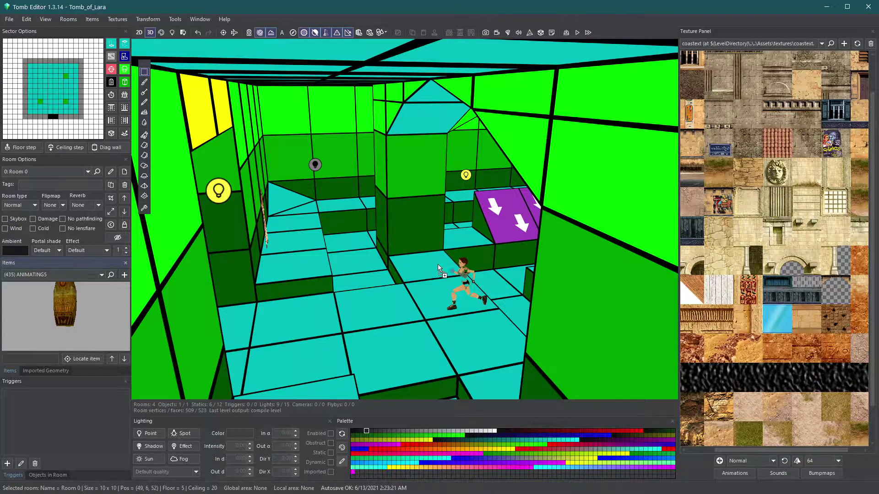
pyautogui.click(429, 268)
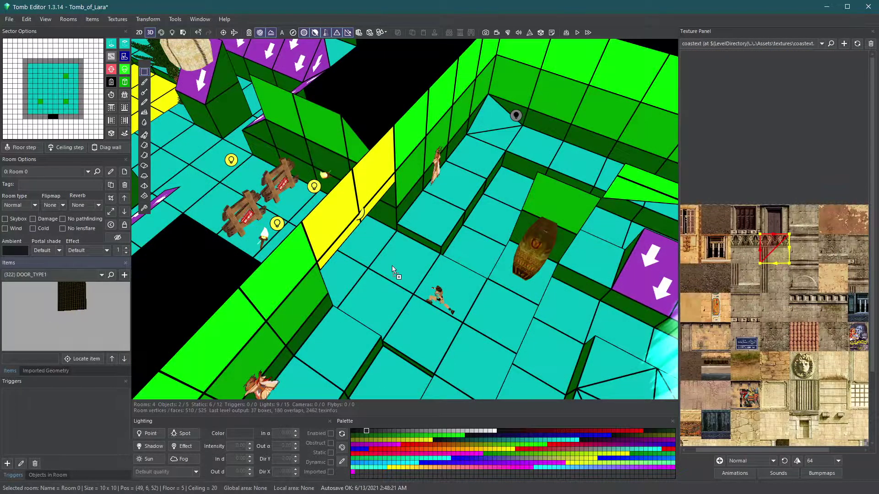
# Place a WILD_BOAR on the floor and rotate the DOOR_TYPE4 door to 270 degrees.
pyautogui.click(392, 265)
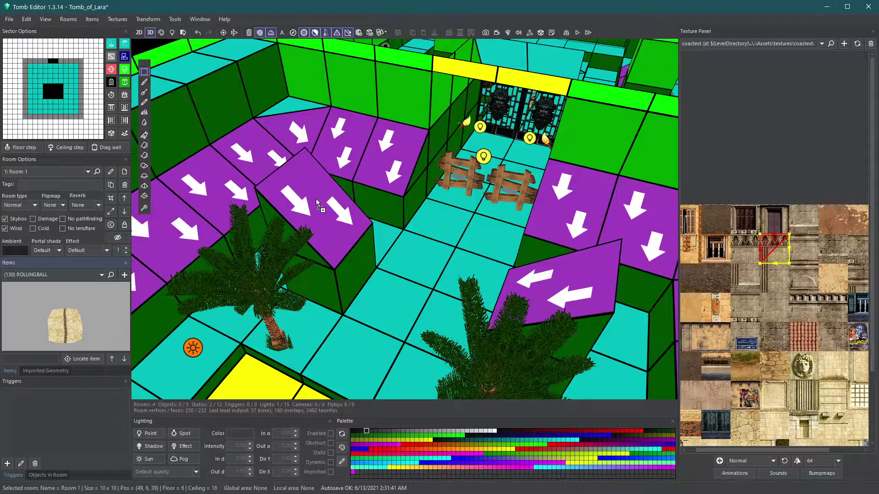
pyautogui.click(316, 199)
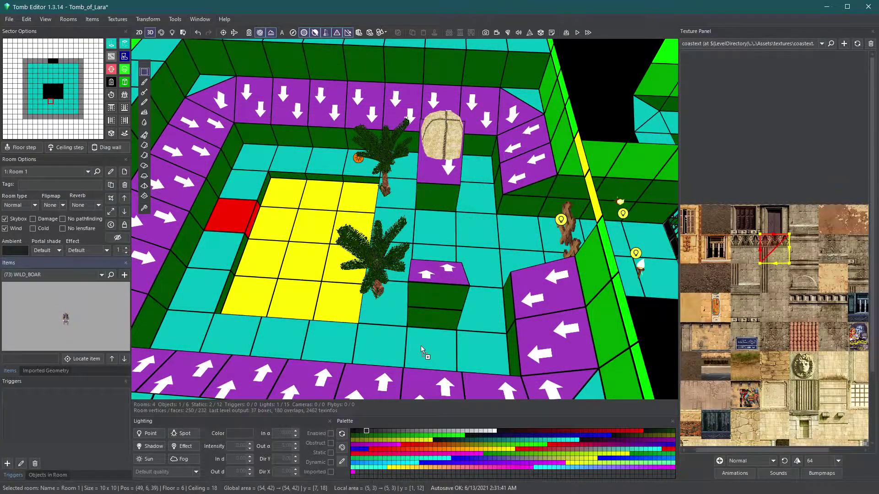
pyautogui.click(424, 348)
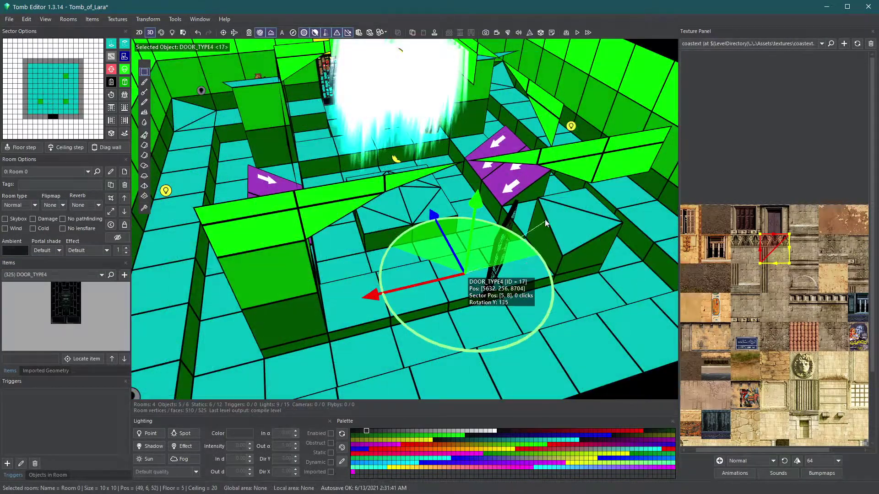
pyautogui.moveTo(545, 219); pyautogui.dragTo(423, 307)
pyautogui.click(406, 274)
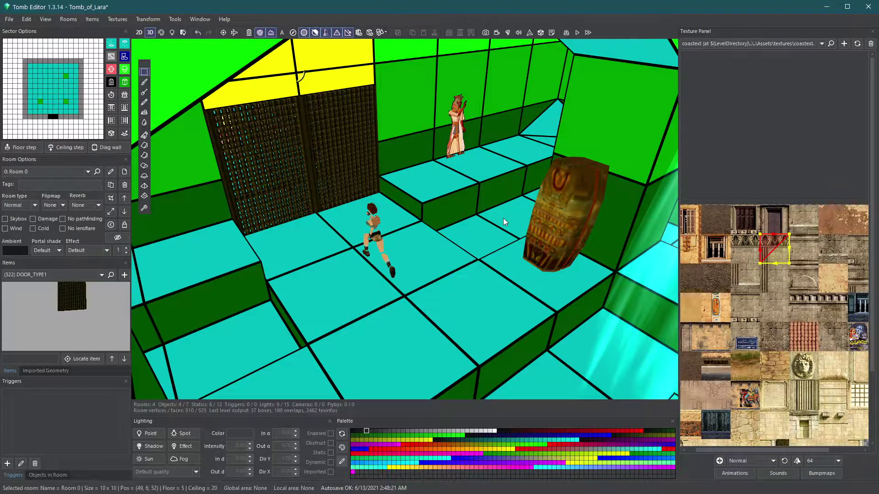
# Add a floor trigger for the ANIMATING5 sarcophagus on the sector beside it.
pyautogui.click(566, 209)
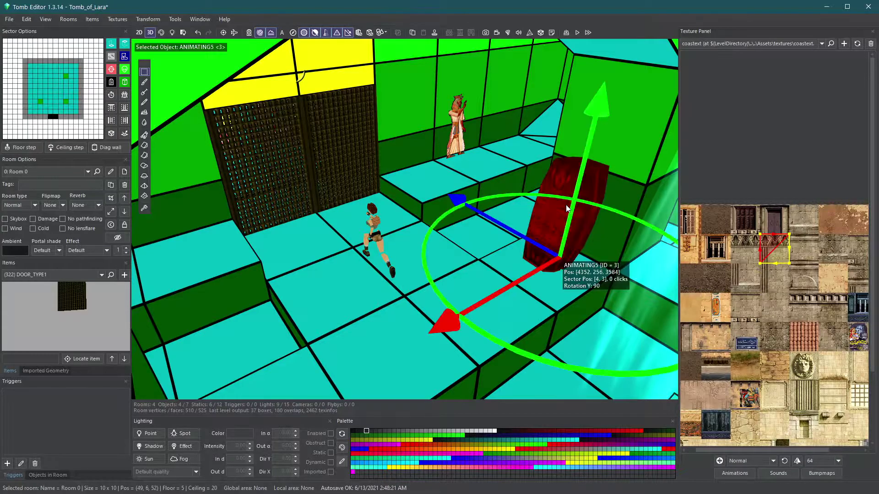
pyautogui.click(467, 286)
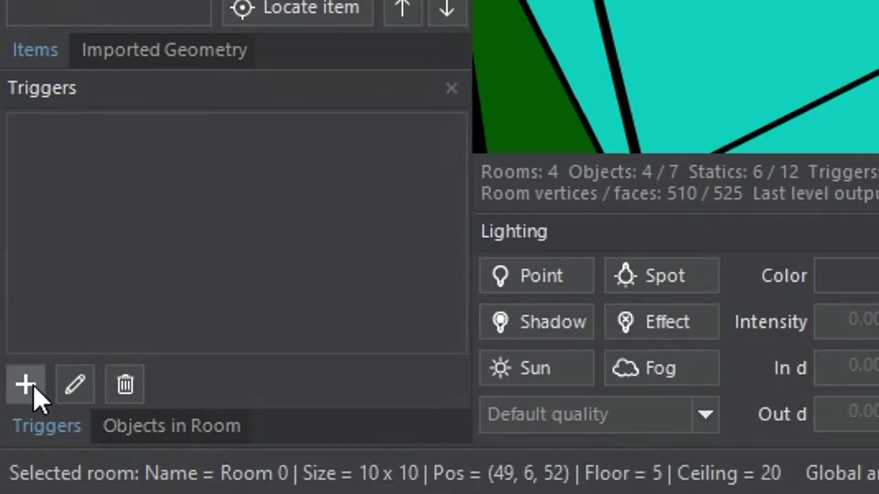
pyautogui.click(32, 388)
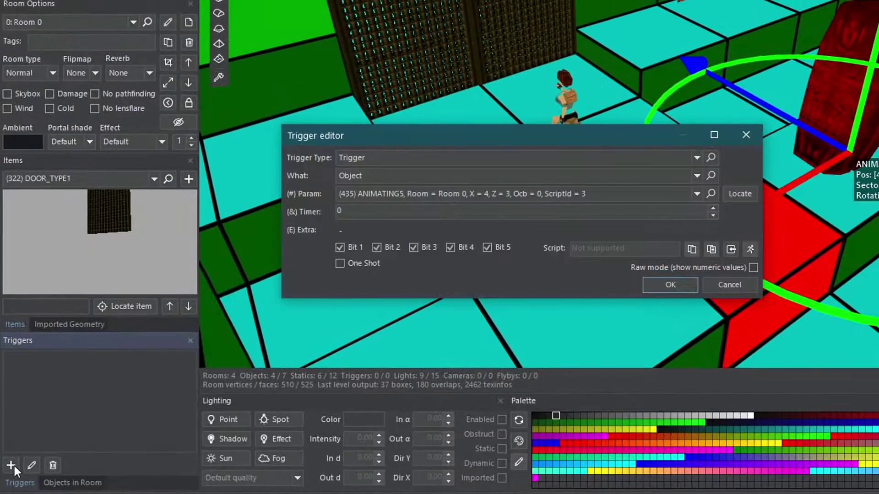
pyautogui.click(669, 285)
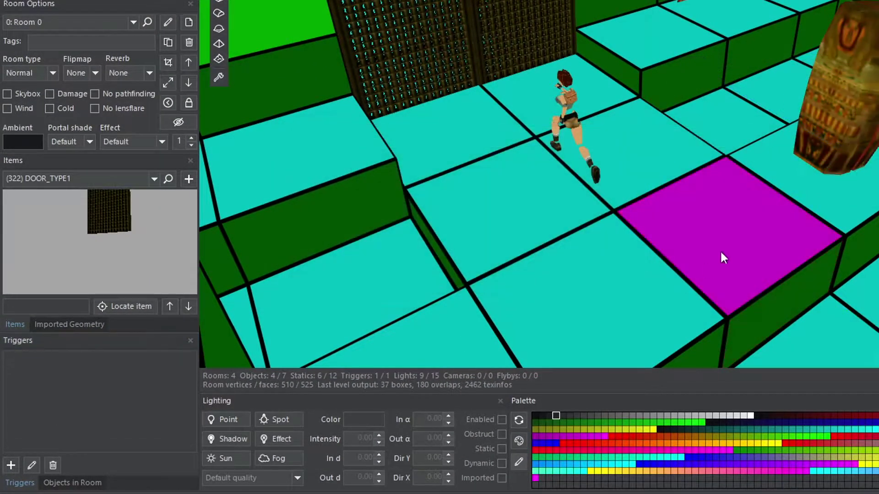
# Add triggers for both grated DOOR_TYPE1 doors on the two sectors before them.
pyautogui.click(492, 2)
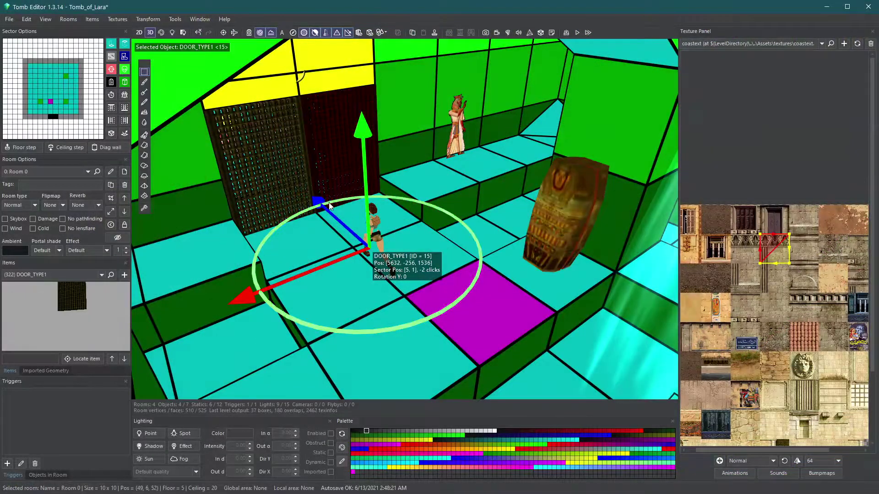
pyautogui.moveTo(353, 212); pyautogui.dragTo(311, 241)
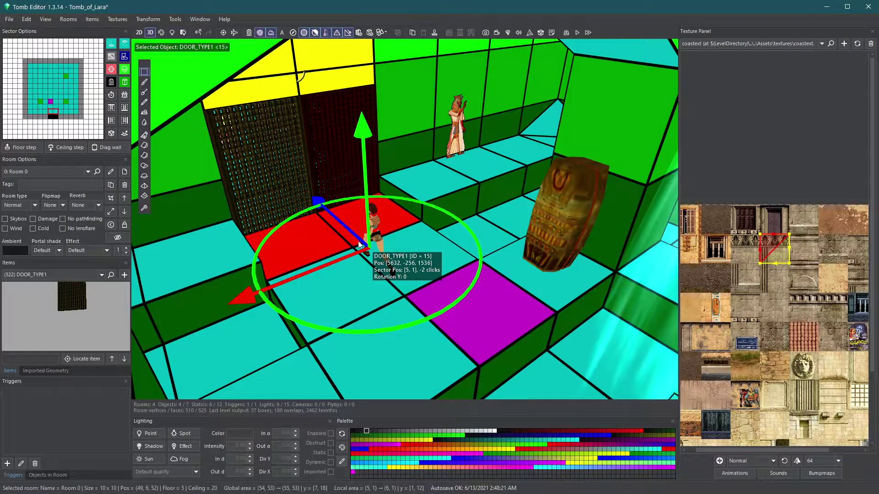
pyautogui.click(8, 464)
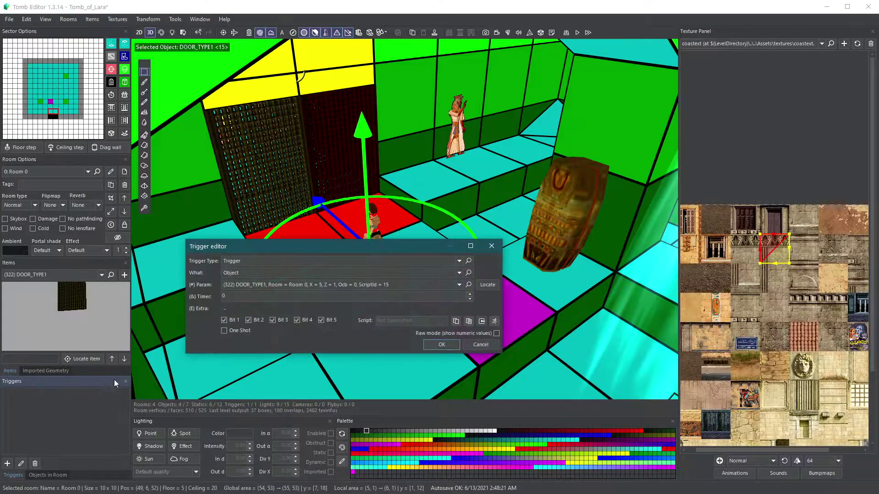
pyautogui.click(432, 348)
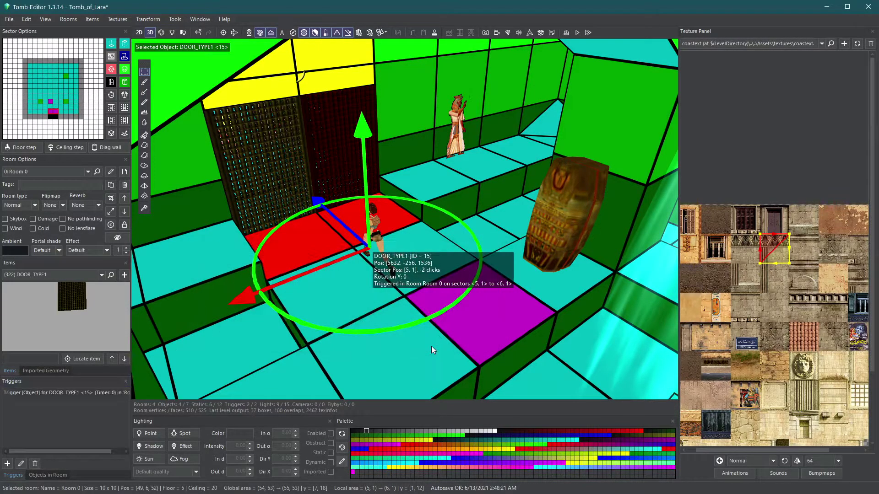
pyautogui.hotkey('ctrl', 'v')
pyautogui.click(271, 158)
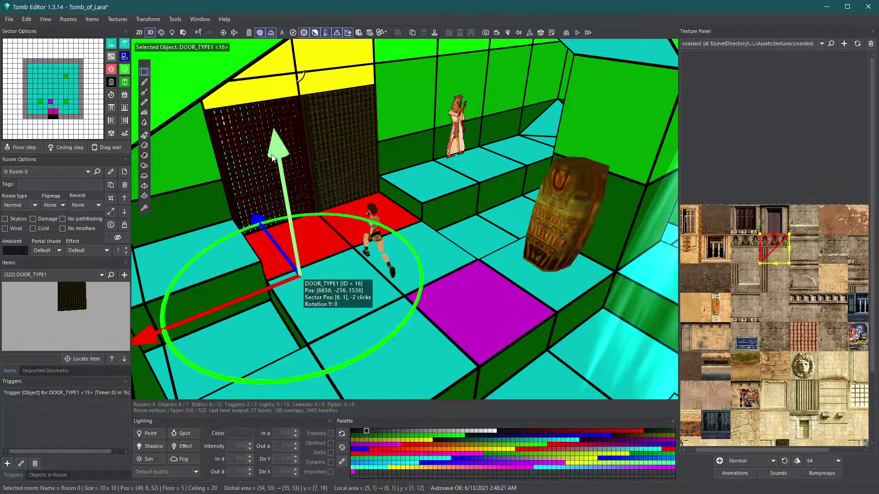
pyautogui.click(7, 464)
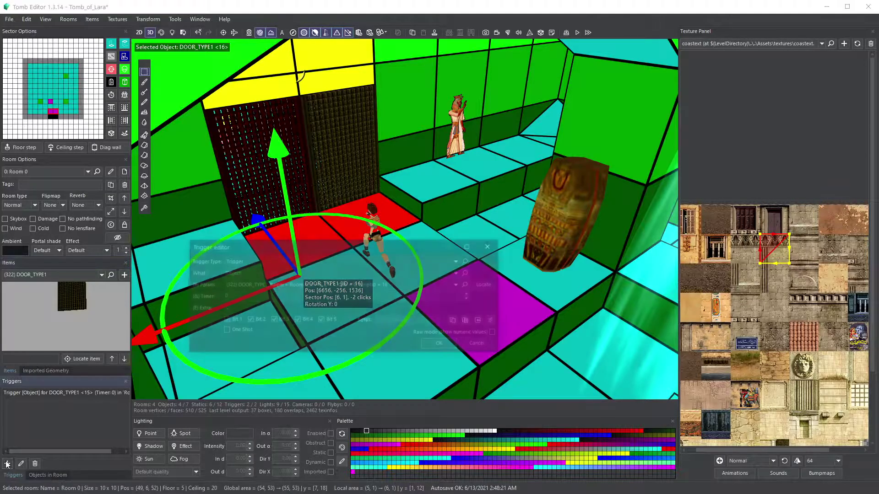
pyautogui.click(439, 344)
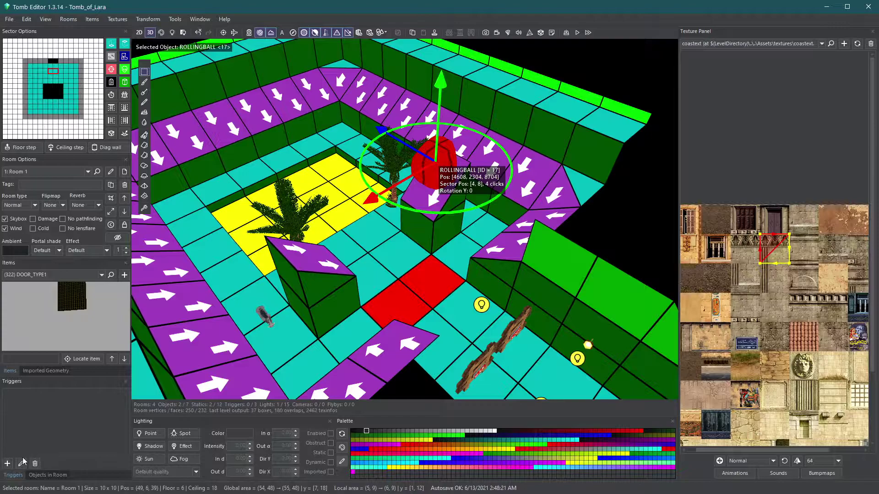
# Add triggers for the rolling ball and the wild boar in Room 1.
pyautogui.click(6, 463)
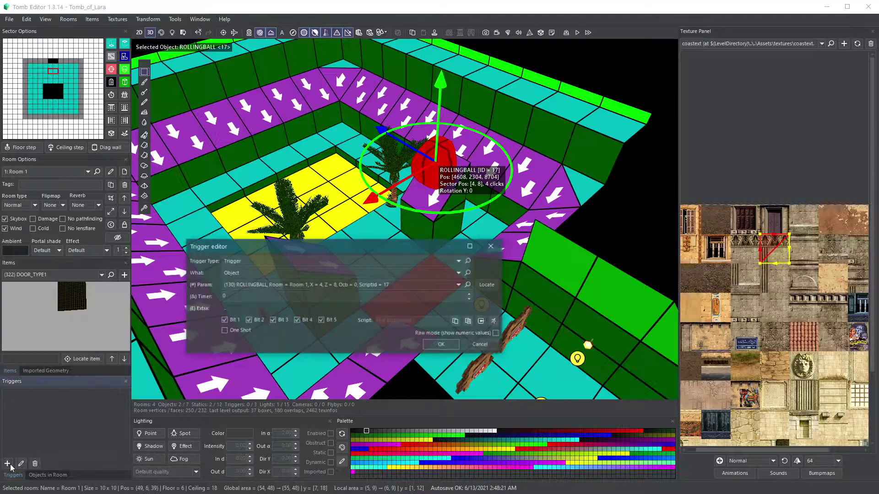
pyautogui.click(440, 347)
pyautogui.click(273, 321)
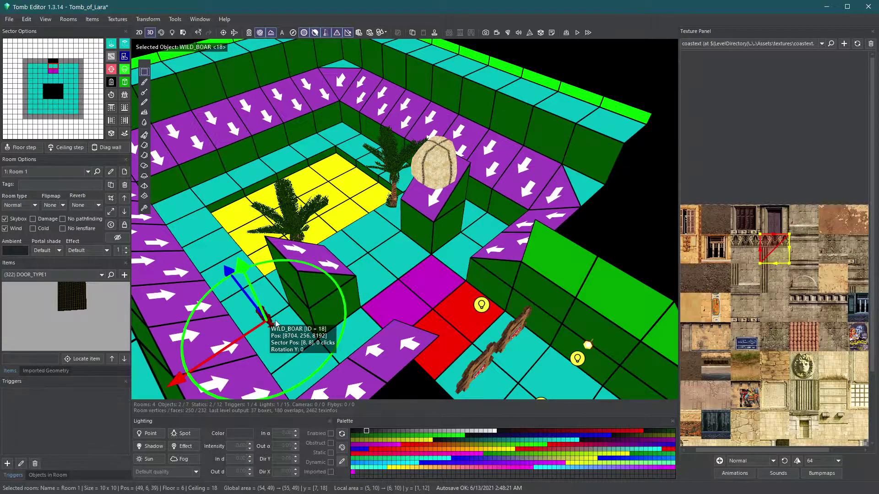
pyautogui.click(7, 464)
pyautogui.click(437, 346)
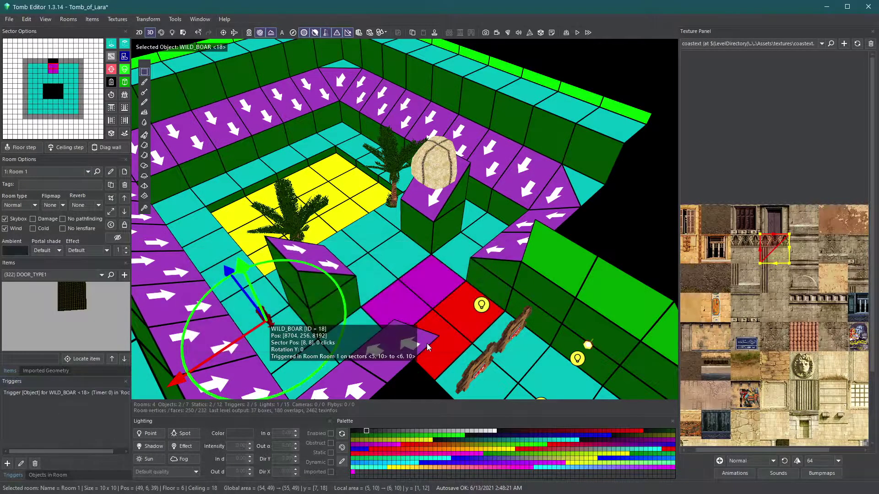
pyautogui.moveTo(419, 348); pyautogui.dragTo(373, 330, button='right')
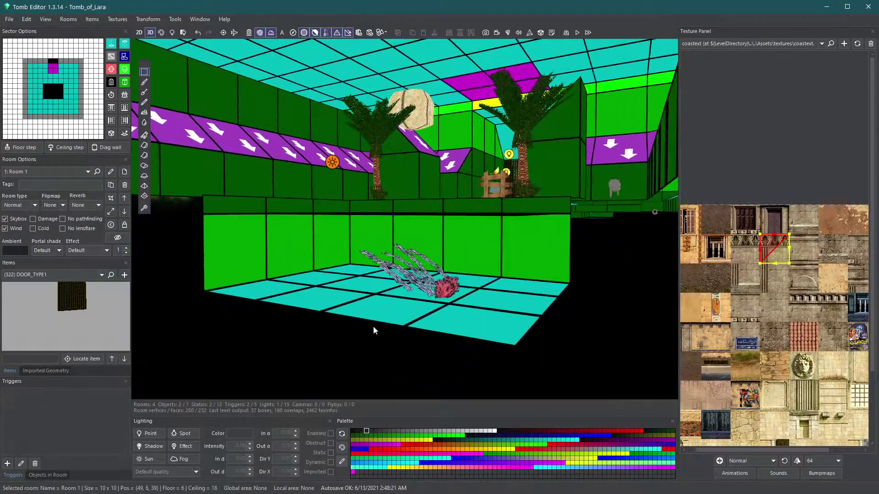
# In Room 2, tick Bit 3, Bit 4 and Bit 5 on the ANIMATING14 spiked barricade.
pyautogui.click(370, 306)
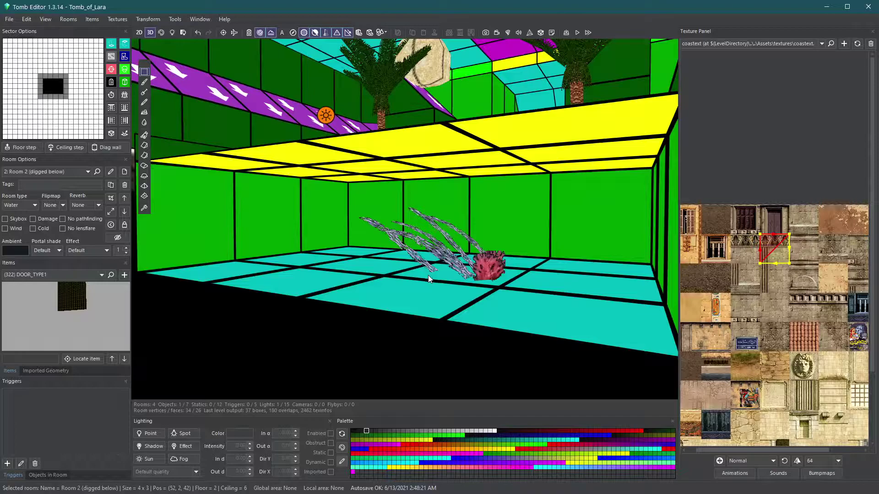
pyautogui.moveTo(429, 279); pyautogui.dragTo(426, 305, button='right')
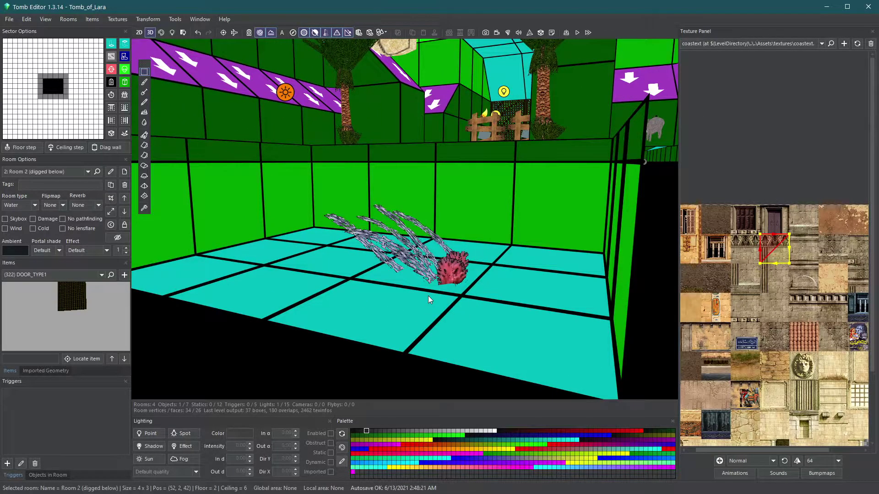
pyautogui.moveTo(447, 311); pyautogui.dragTo(437, 328, button='right')
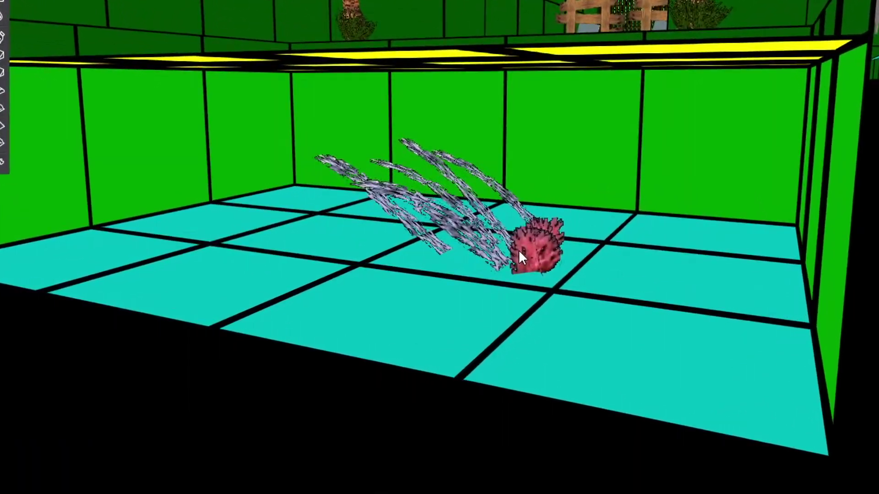
pyautogui.click(448, 261)
pyautogui.doubleClick(519, 253)
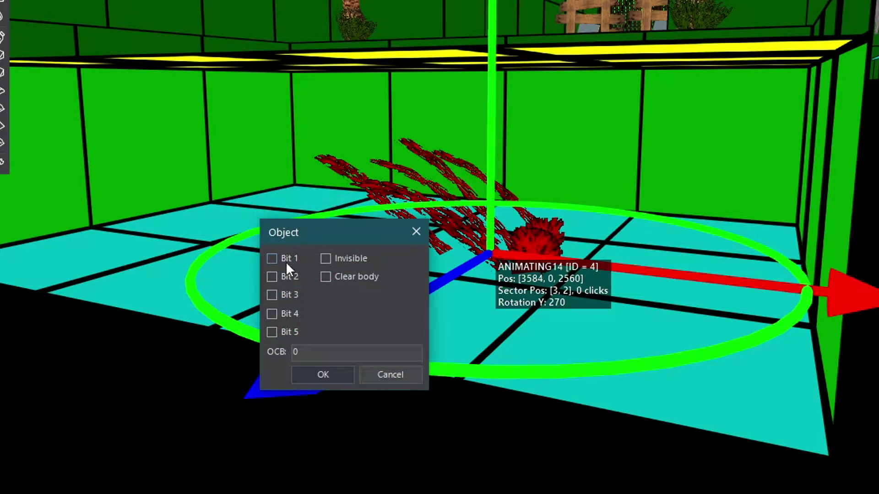
pyautogui.click(284, 295)
pyautogui.click(285, 314)
pyautogui.click(289, 334)
pyautogui.click(323, 375)
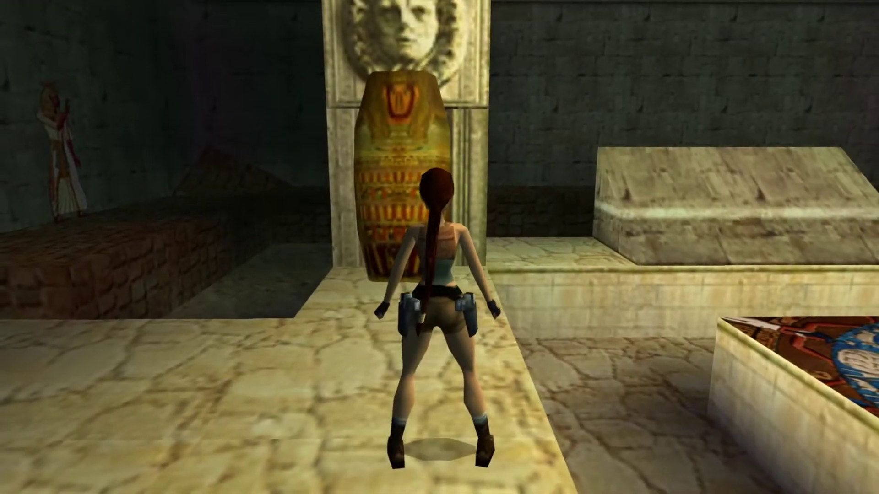
# Walk Lara forward toward the barricade room in the game test.
pyautogui.press('Up')
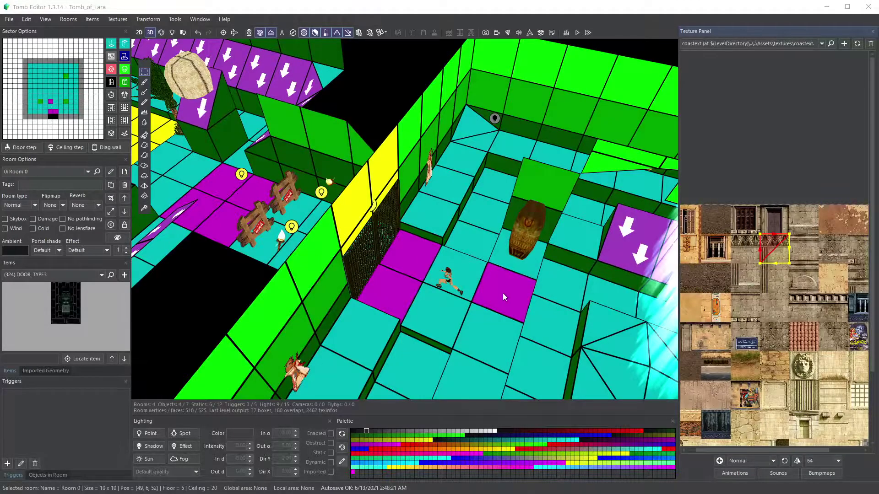
# Give DOOR_TYPE1 trigger <15> a timer of 5, then bring up trigger <16> for editing.
pyautogui.click(408, 273)
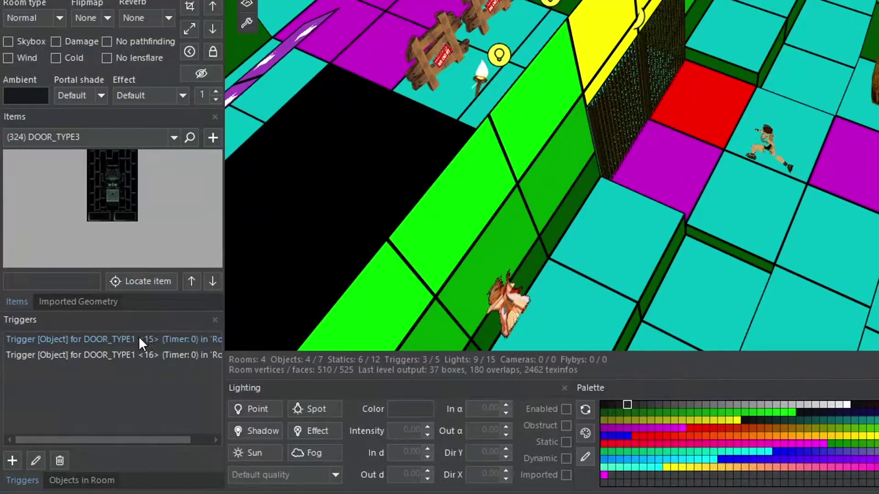
pyautogui.doubleClick(139, 336)
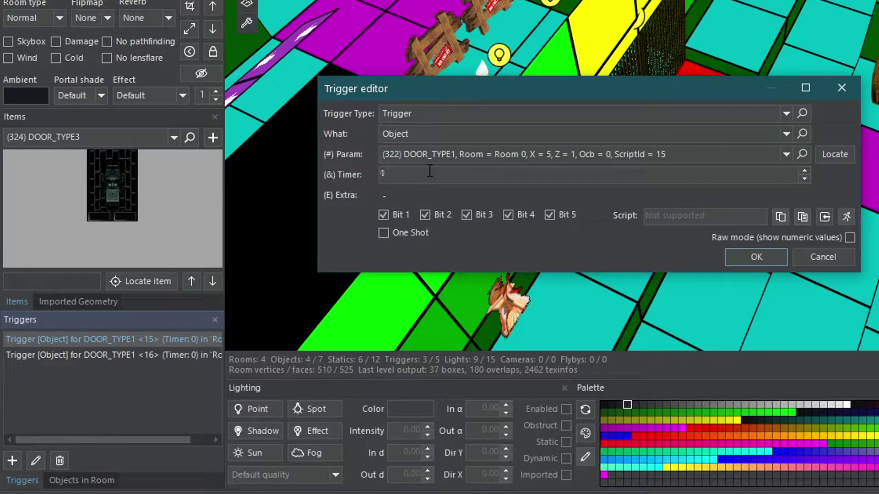
pyautogui.click(740, 251)
pyautogui.doubleClick(127, 353)
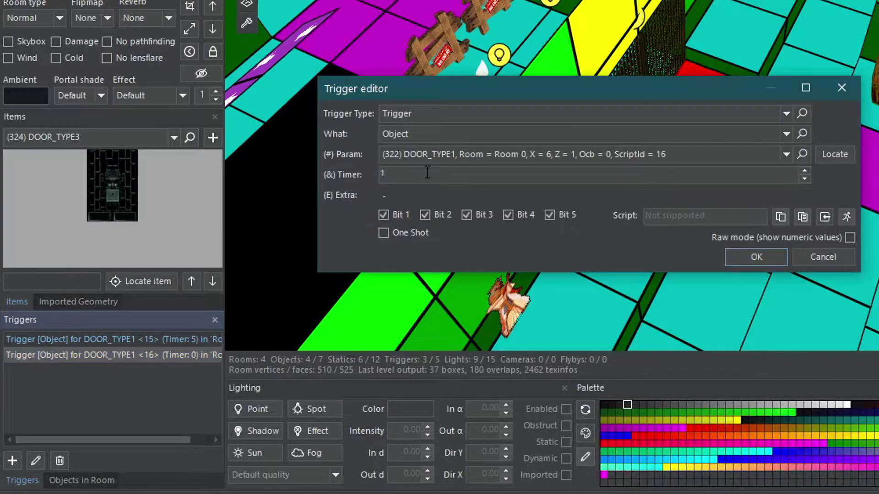
# Save trigger <16> with a timer of 5 and walk Lara to the gate in-game.
pyautogui.click(768, 262)
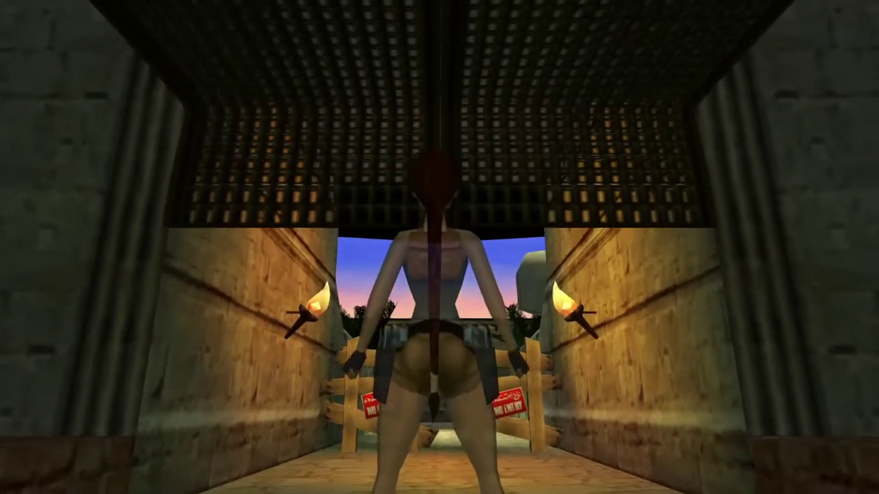
pyautogui.press('Up')
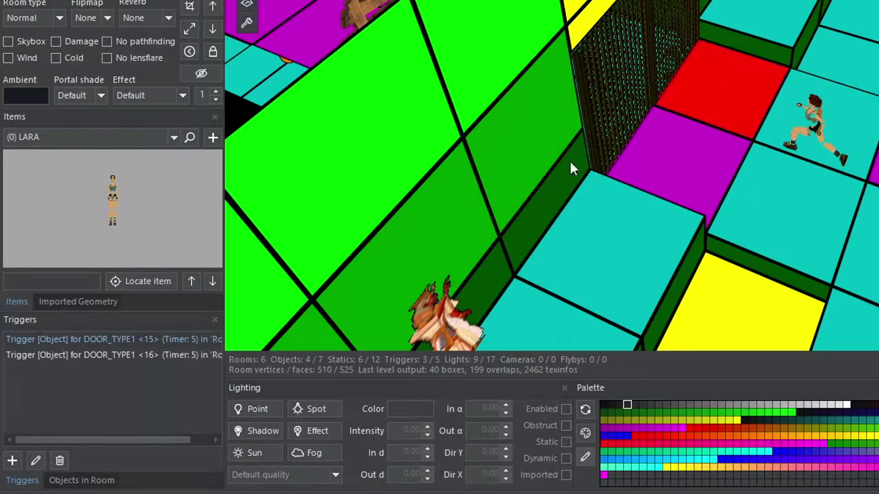
# Make DOOR_TYPE1 trigger <16> One Shot.
pyautogui.doubleClick(171, 342)
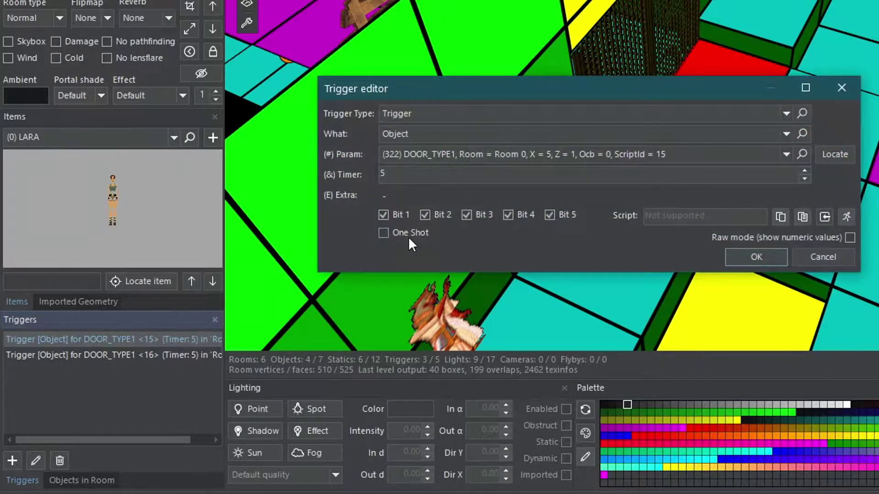
pyautogui.click(771, 264)
pyautogui.click(168, 355)
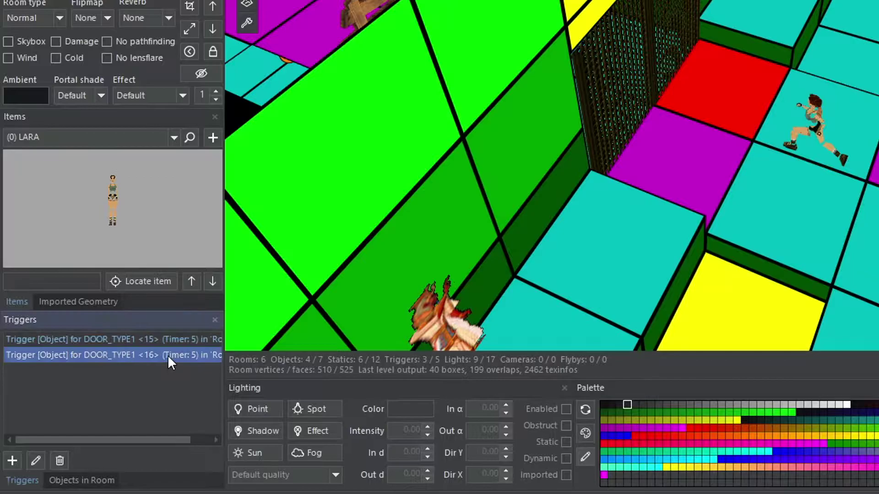
pyautogui.doubleClick(167, 355)
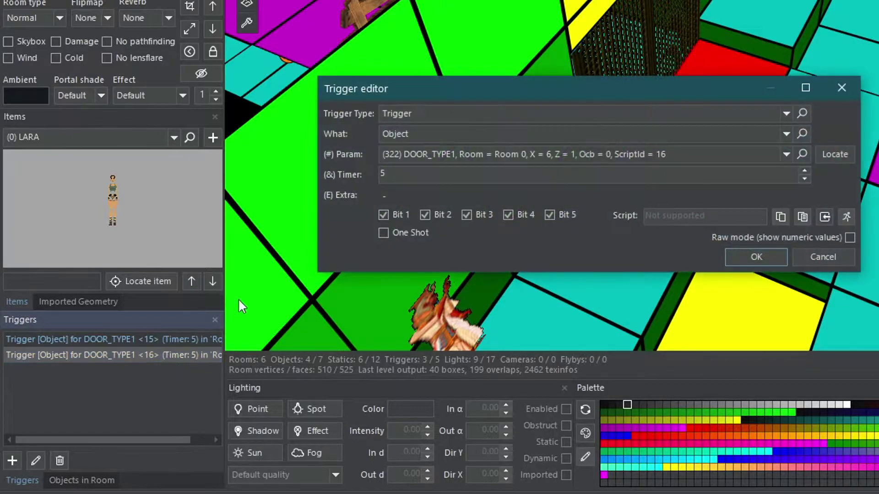
pyautogui.click(395, 235)
pyautogui.click(737, 263)
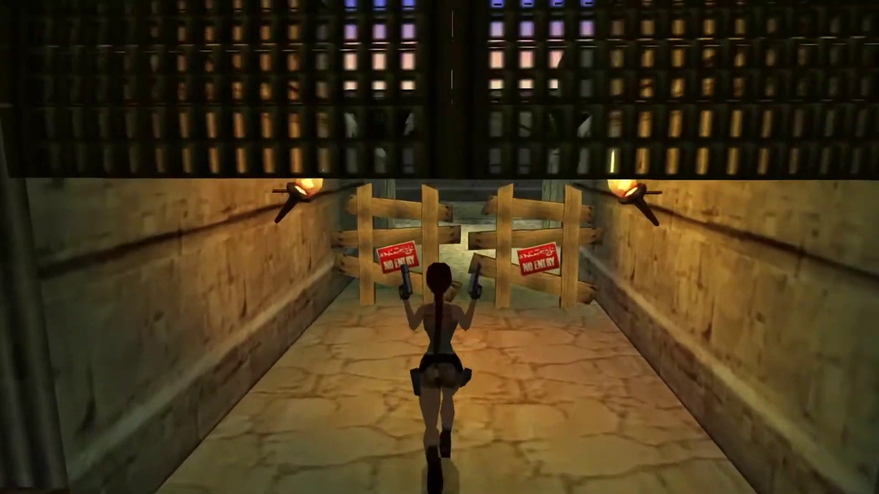
# Run Lara down the corridor and along the grated gate to test it.
pyautogui.press('Up')
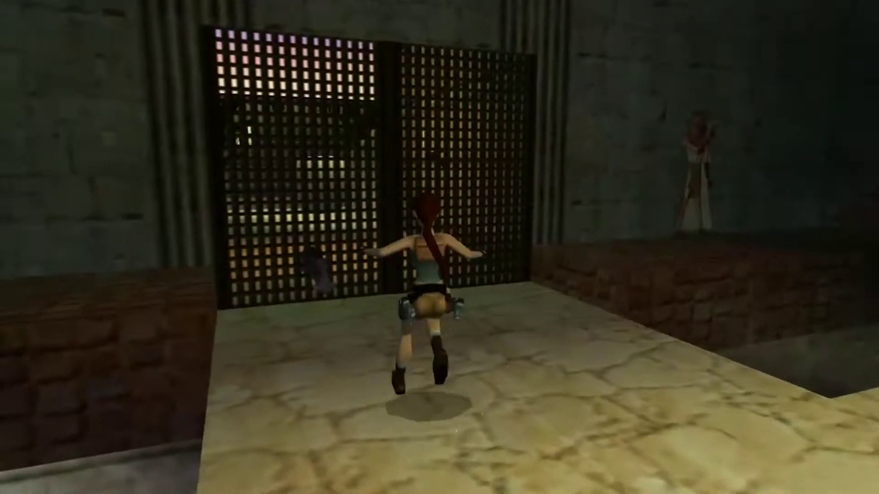
pyautogui.press('Up')
pyautogui.press('Down')
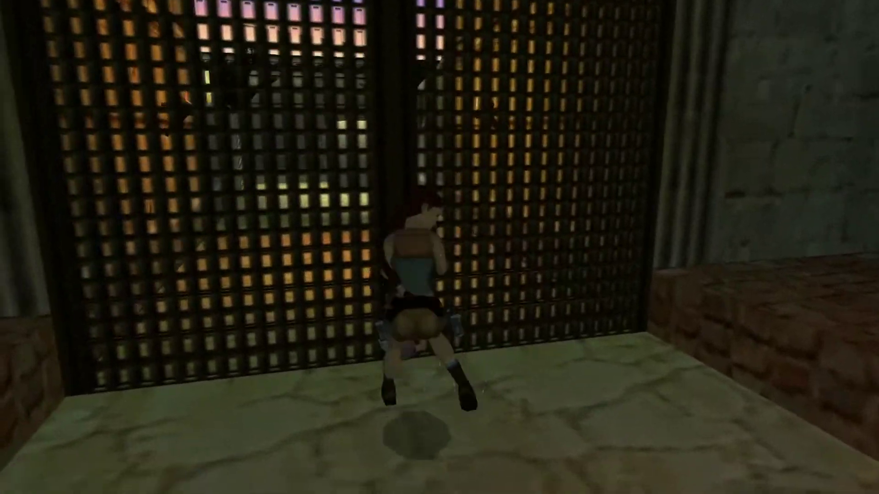
pyautogui.press('Right')
pyautogui.press('Up')
pyautogui.press('Left')
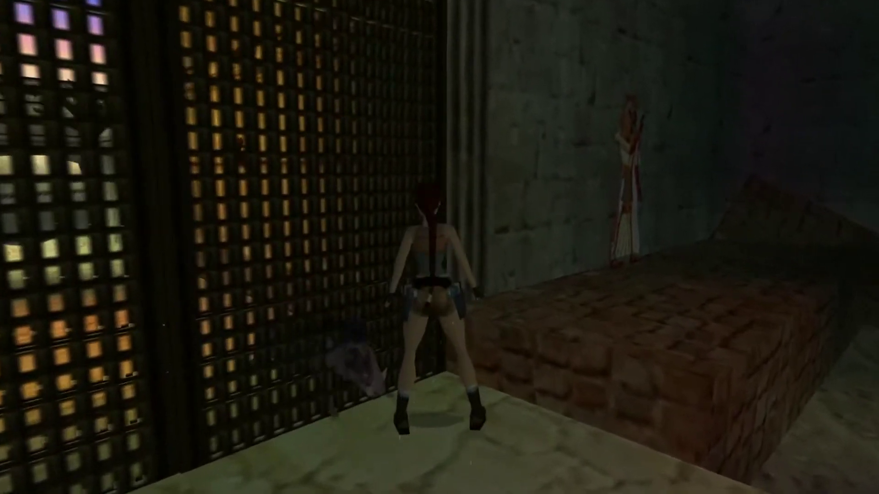
pyautogui.press('Up')
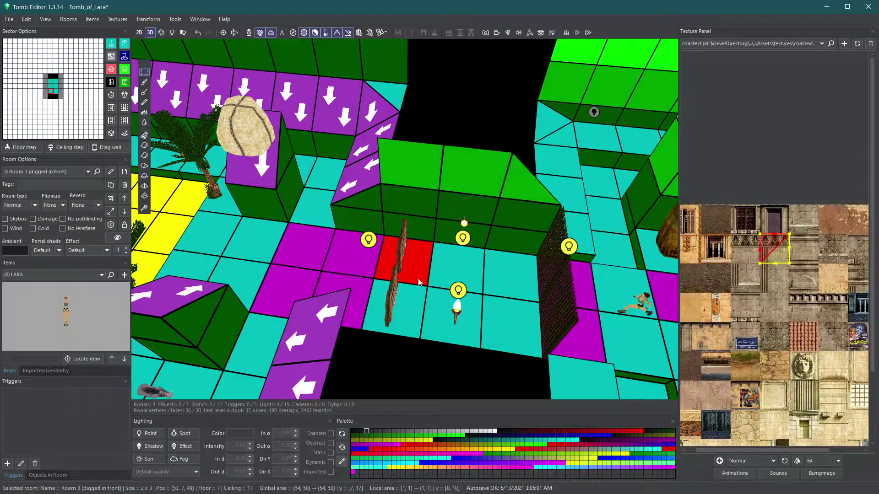
# Add an Antitrigger for DOOR_TYPE1 <15> on the selected Room 3 floor sectors.
pyautogui.scroll(4, 414, 275)
pyautogui.click(553, 257)
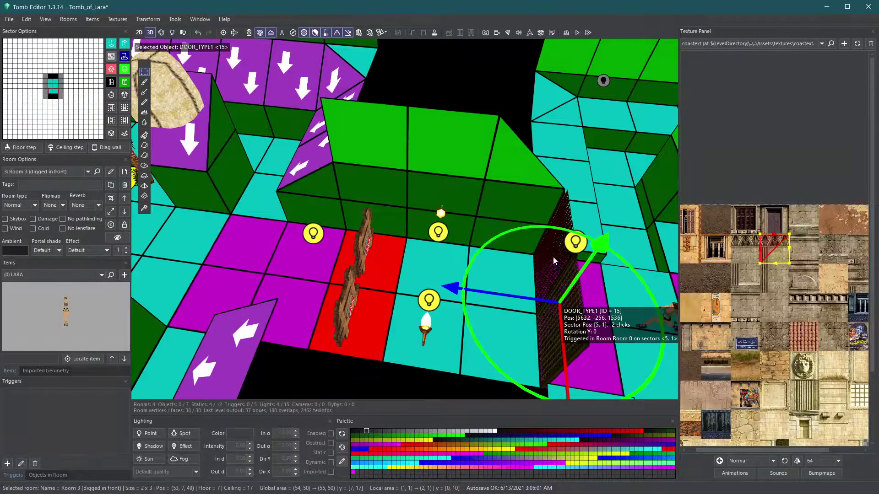
pyautogui.click(7, 464)
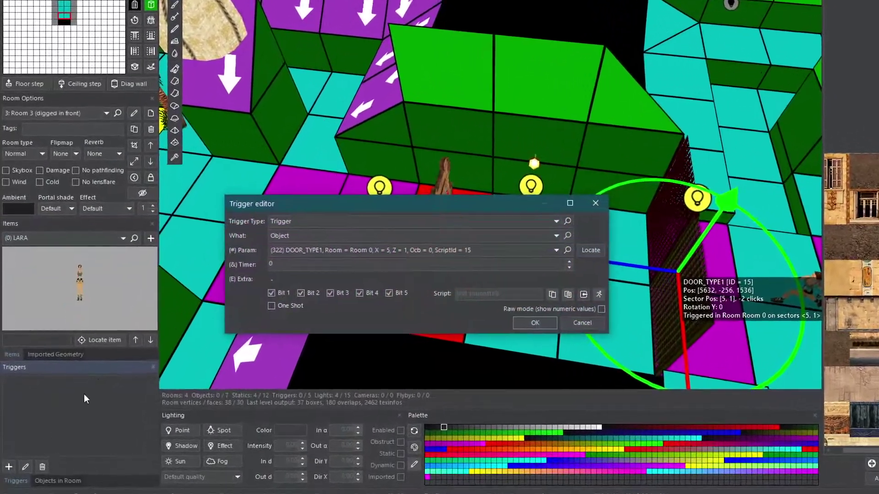
pyautogui.click(243, 260)
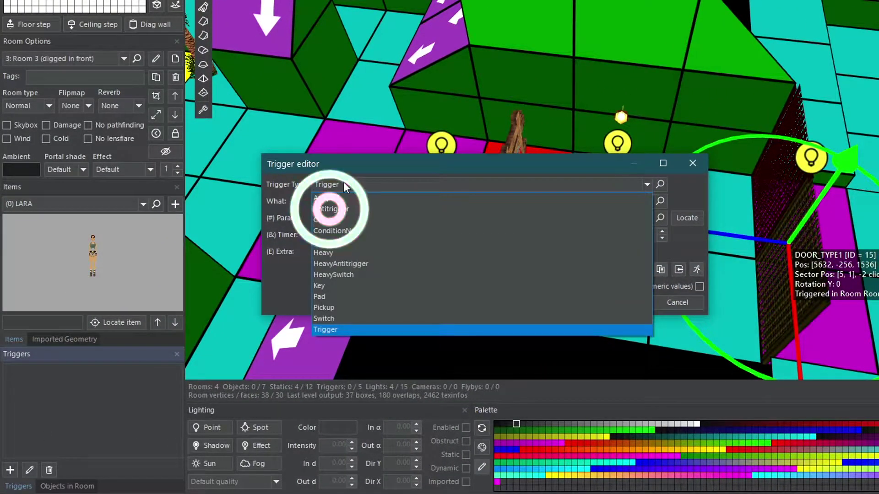
pyautogui.click(369, 209)
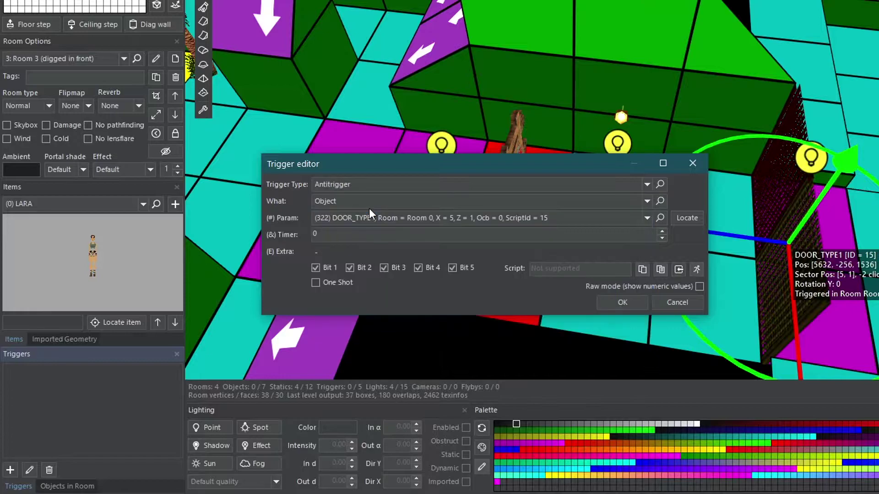
pyautogui.click(611, 299)
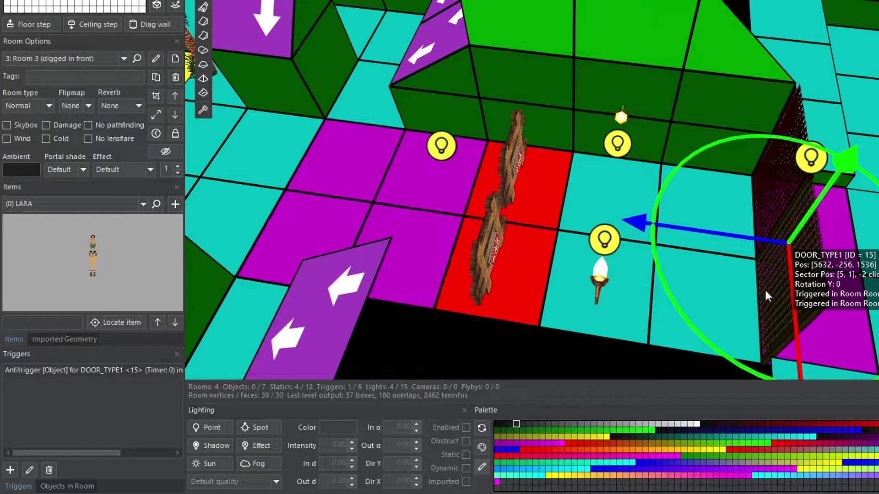
pyautogui.press('Right')
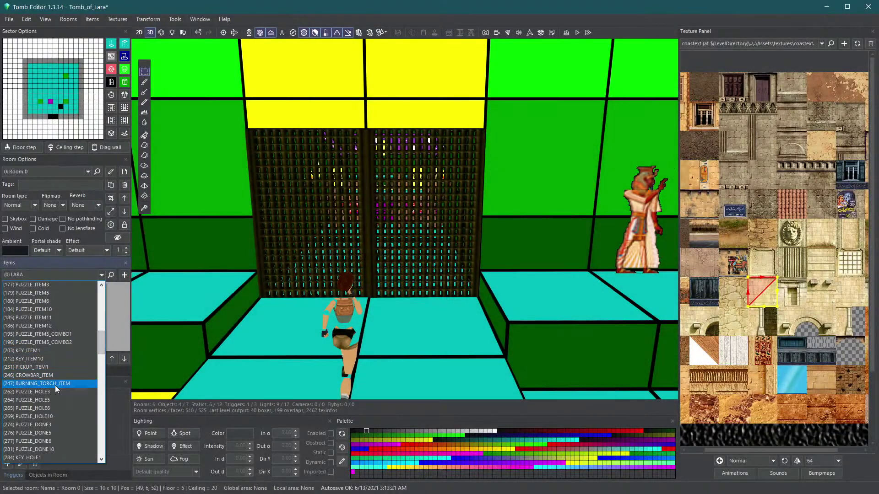
# Place PUZZLE_HOLE6 on the ledge right of the gate with a Key trigger in front.
pyautogui.click(48, 407)
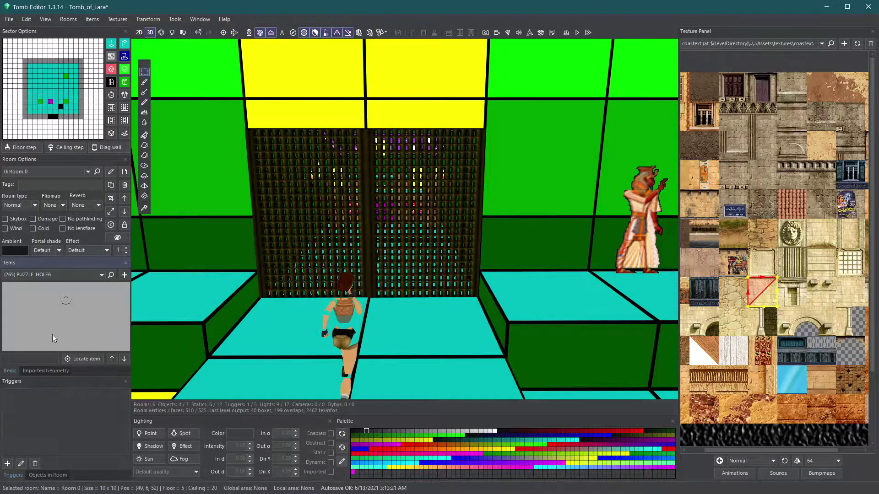
pyautogui.click(539, 290)
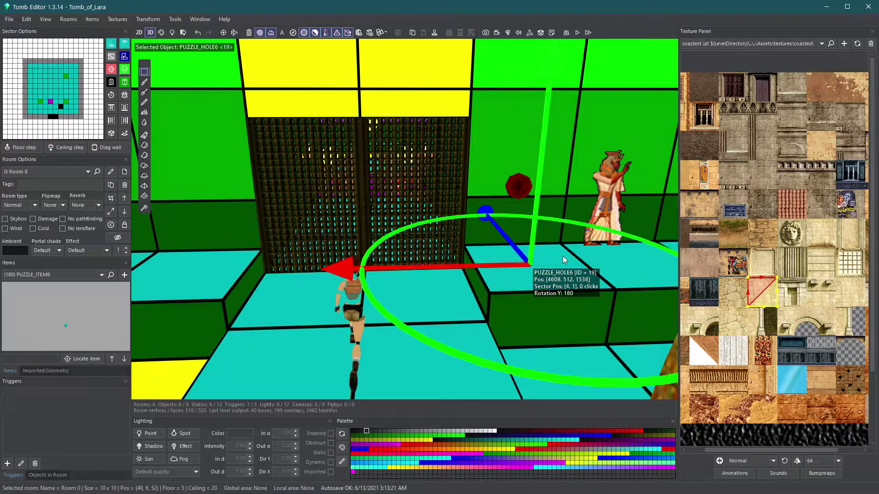
pyautogui.click(562, 256)
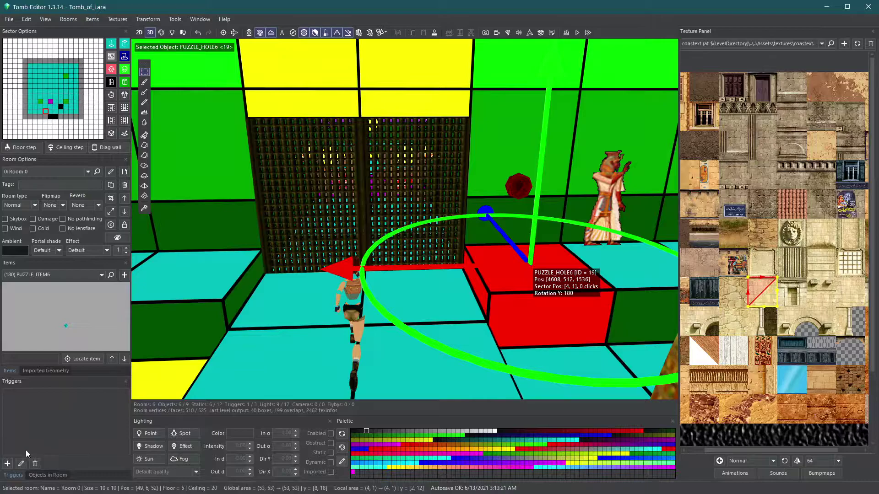
pyautogui.click(7, 463)
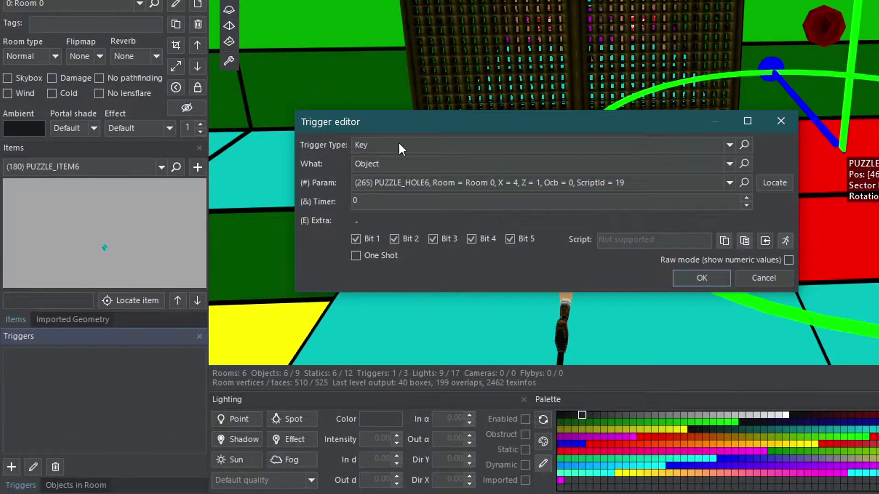
pyautogui.click(370, 144)
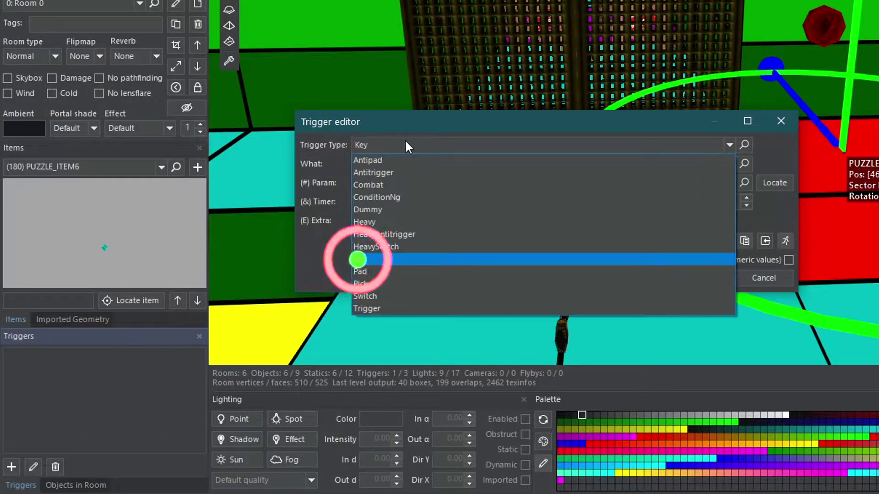
pyautogui.click(405, 140)
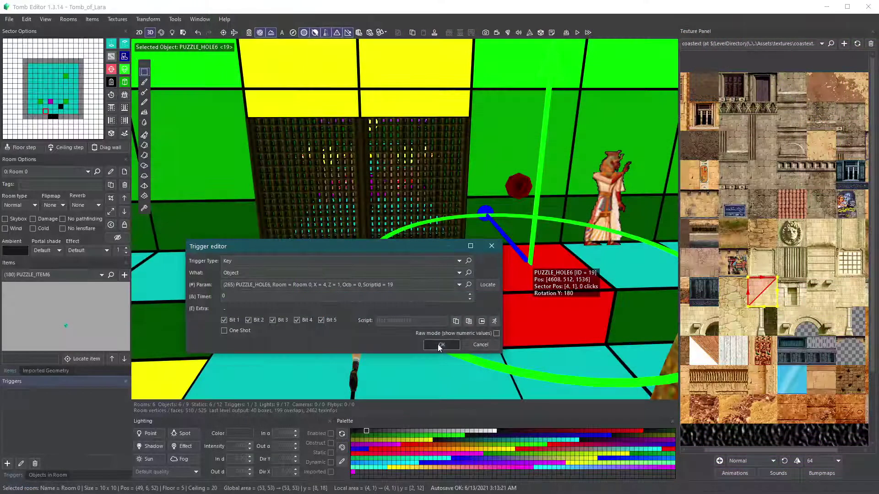
pyautogui.click(702, 278)
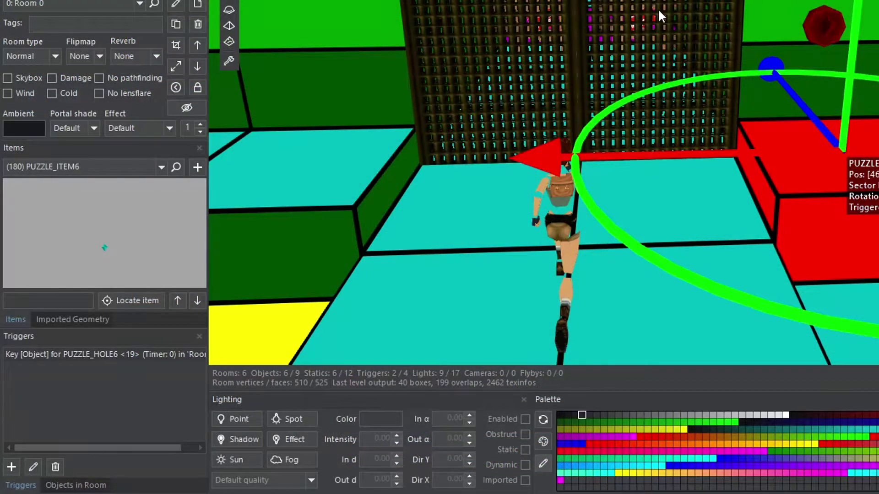
# Add triggers for doors 15 and 16 on that sector and place PUZZLE_ITEM6 in the room.
pyautogui.click(657, 9)
pyautogui.click(11, 467)
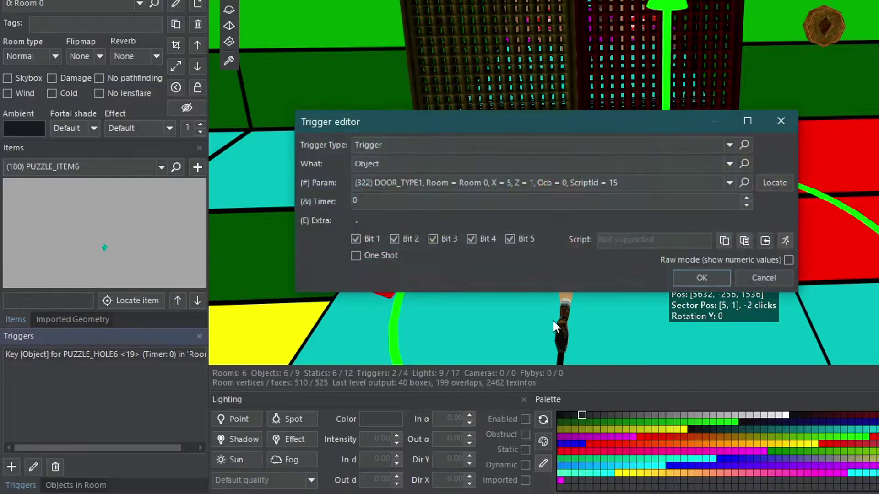
pyautogui.click(697, 278)
pyautogui.click(509, 31)
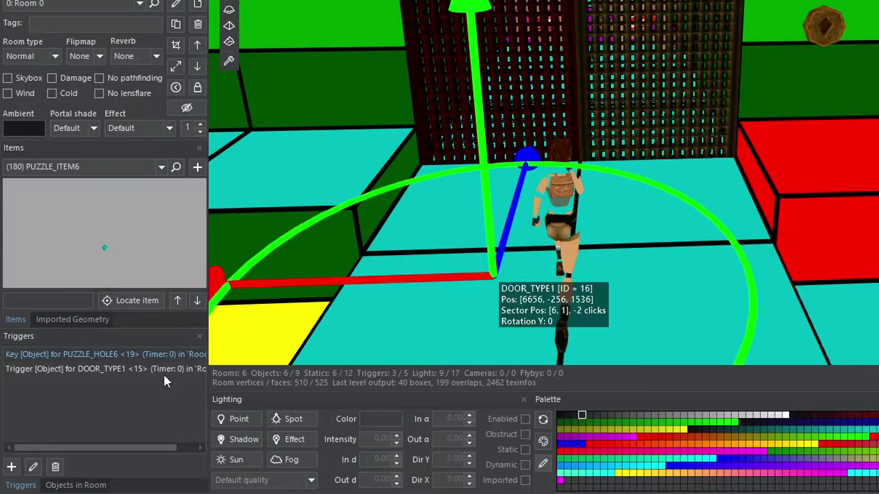
pyautogui.click(11, 467)
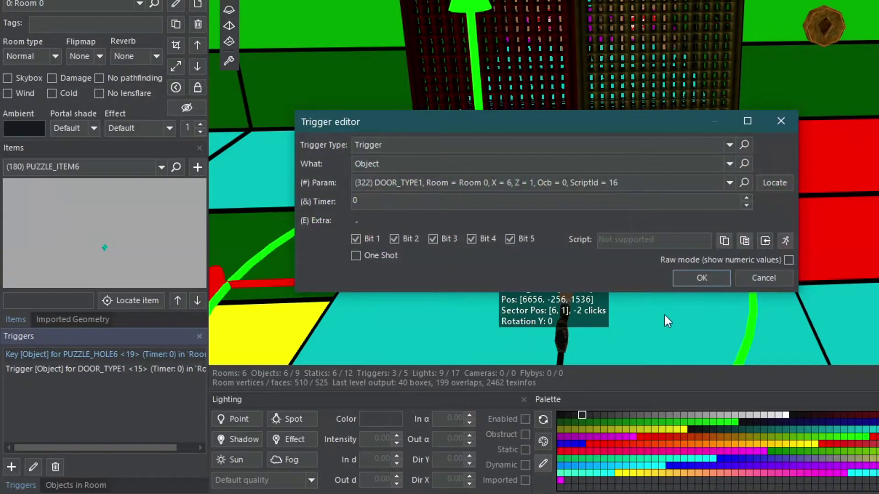
pyautogui.click(699, 275)
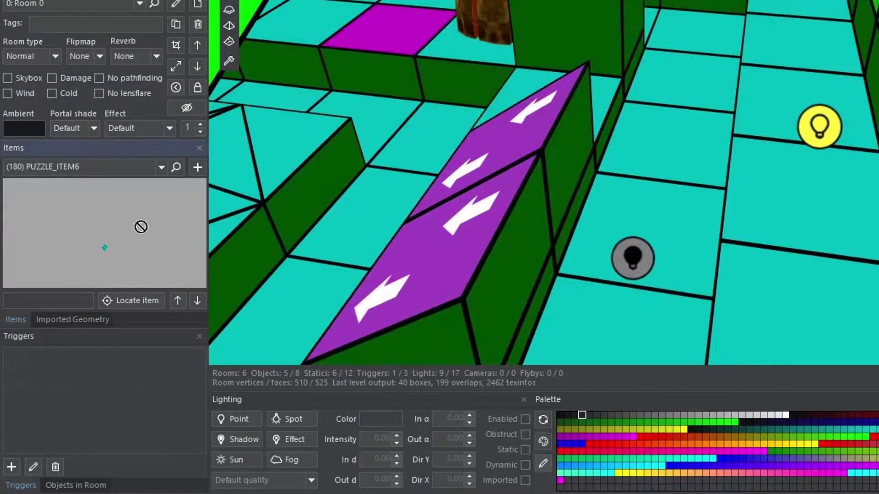
pyautogui.click(639, 210)
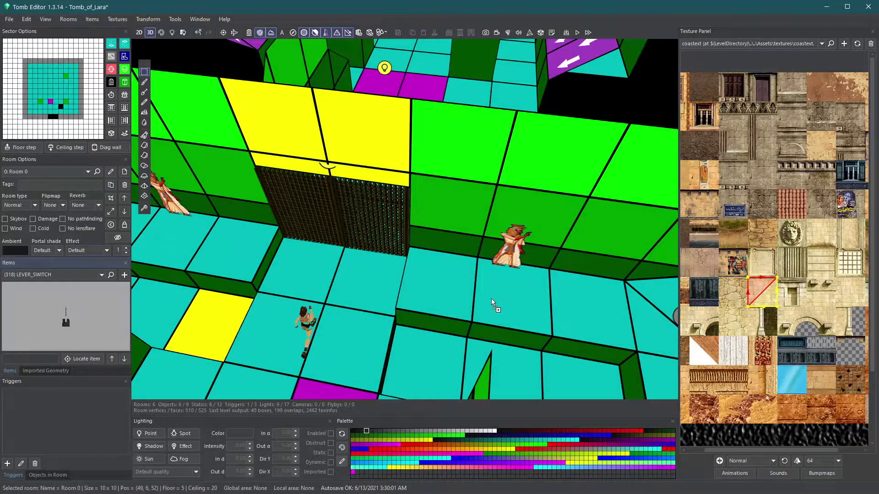
# Add a Switch trigger for LEVER_SWITCH <19> and a door trigger, then pull the lever in-game.
pyautogui.click(490, 298)
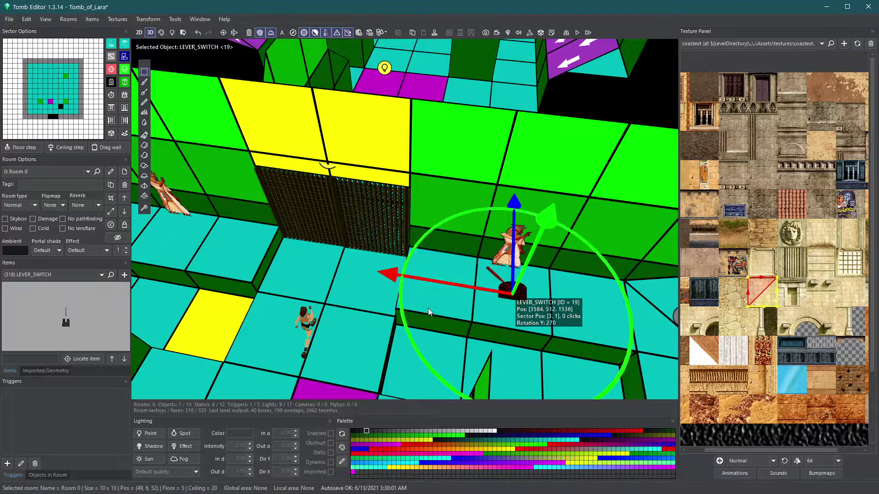
pyautogui.moveTo(496, 308); pyautogui.dragTo(533, 279, button='right')
pyautogui.click(540, 268)
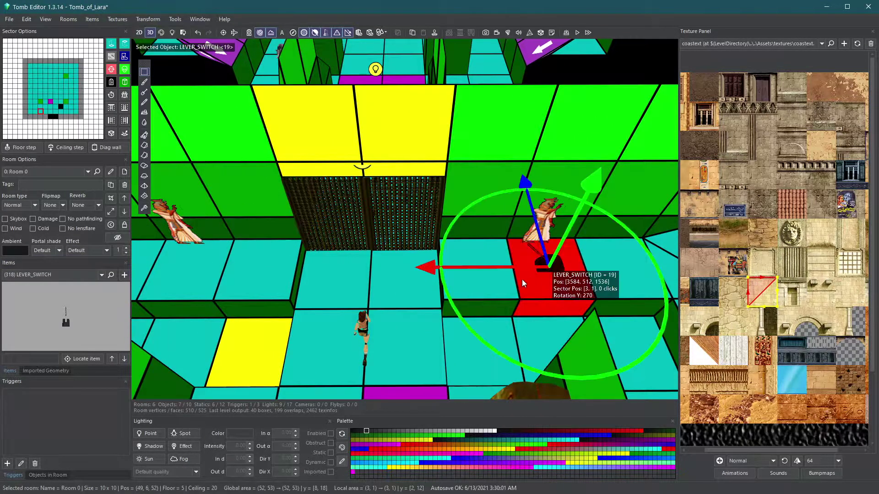
pyautogui.press('t')
pyautogui.click(236, 262)
pyautogui.click(236, 262)
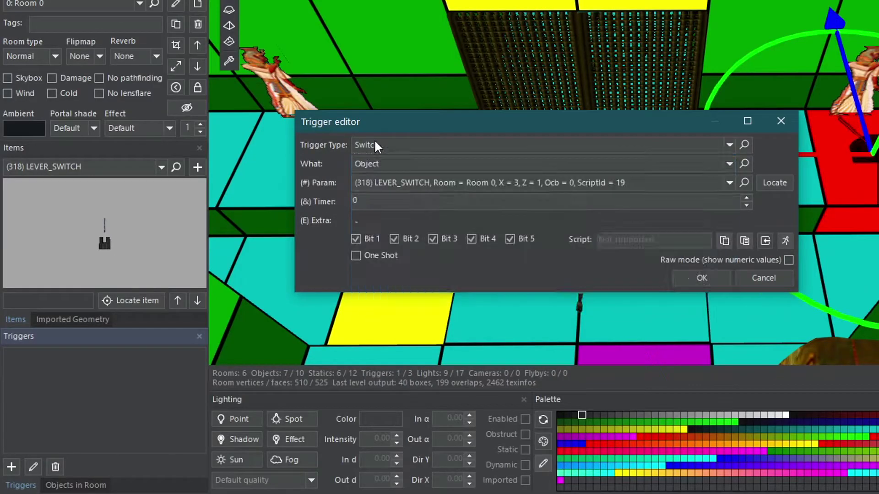
pyautogui.press('Return')
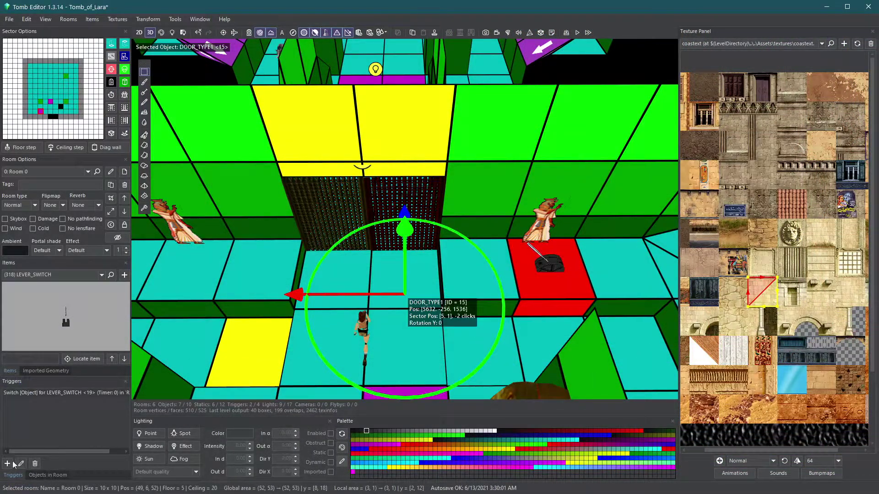
pyautogui.click(12, 464)
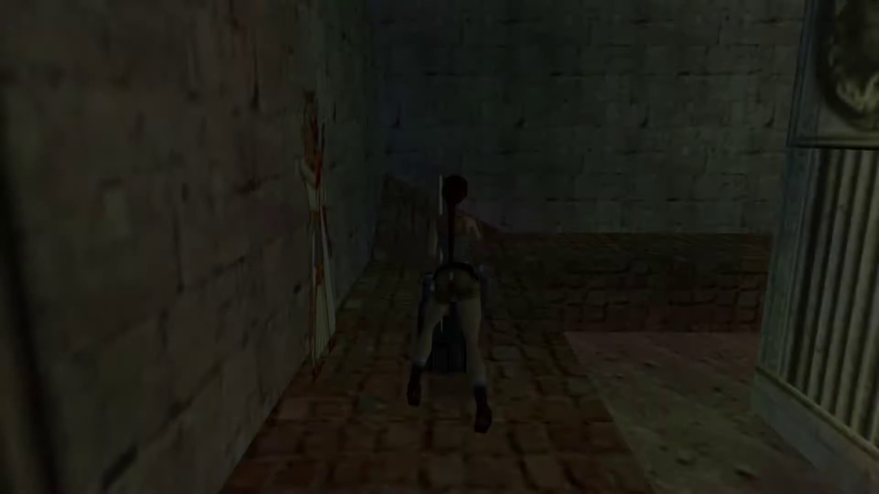
pyautogui.press('ctrl')
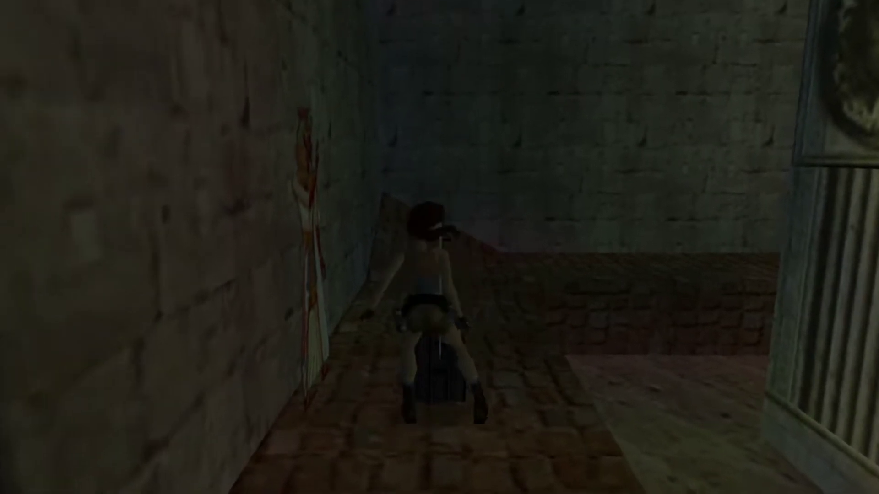
# Walk Lara through the lit grated opening and the Medusa-column corridor onto the brick ledge.
pyautogui.press('Left')
pyautogui.press('Up')
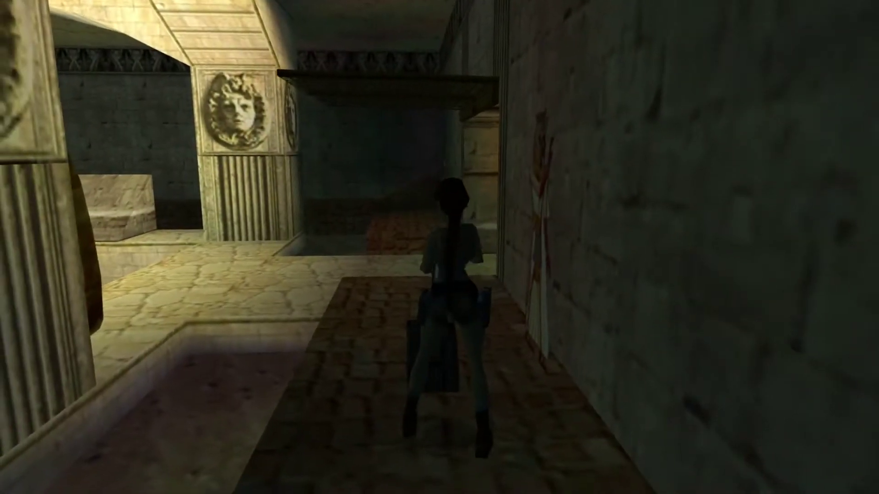
pyautogui.press('Up')
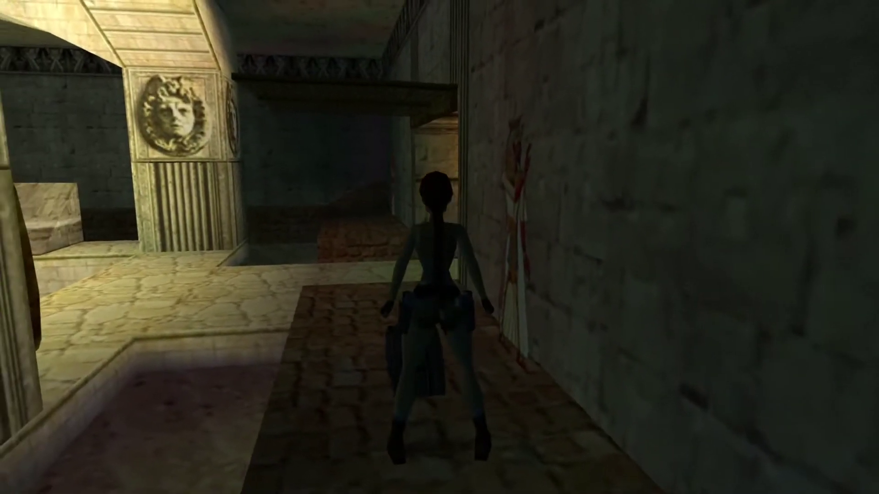
pyautogui.press('Up')
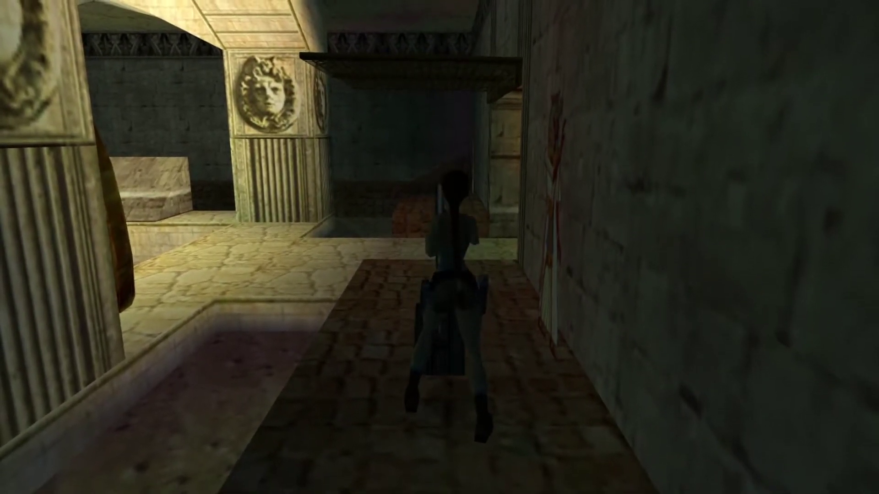
pyautogui.press('Up')
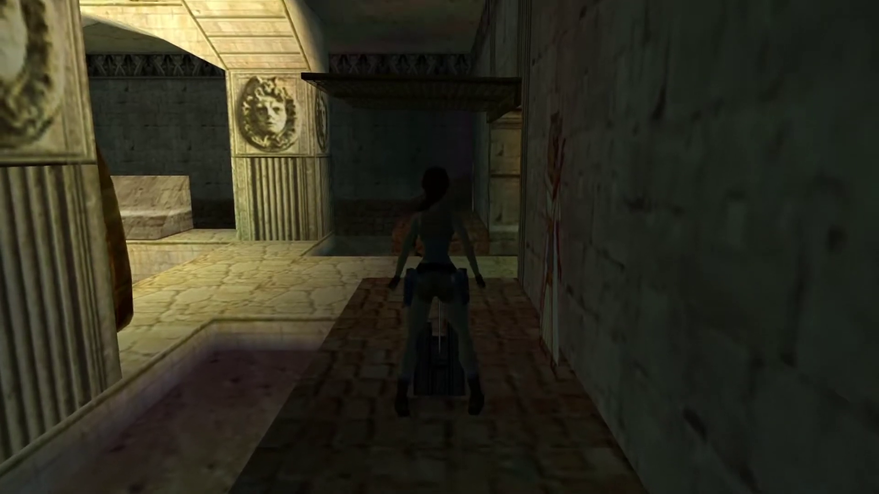
# Run Lara off the ledge toward the lit floor and back down the corridor.
pyautogui.press('Left')
pyautogui.press('Up')
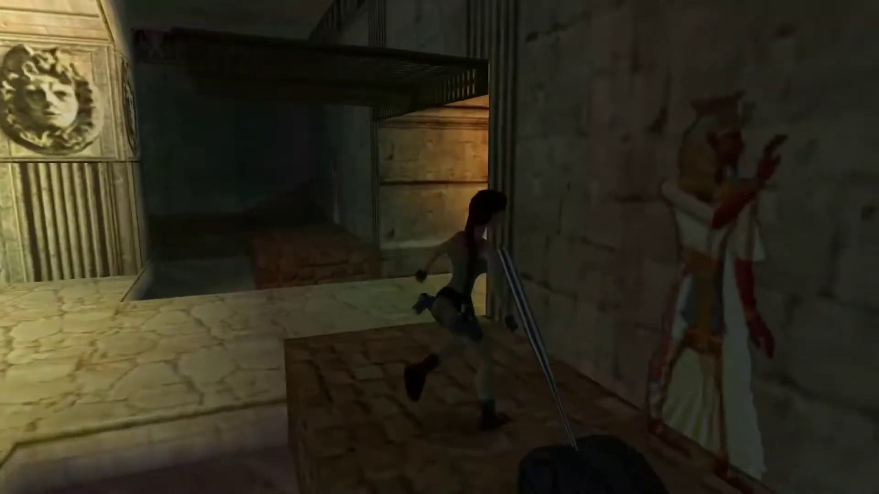
pyautogui.press('Left')
pyautogui.press('Up')
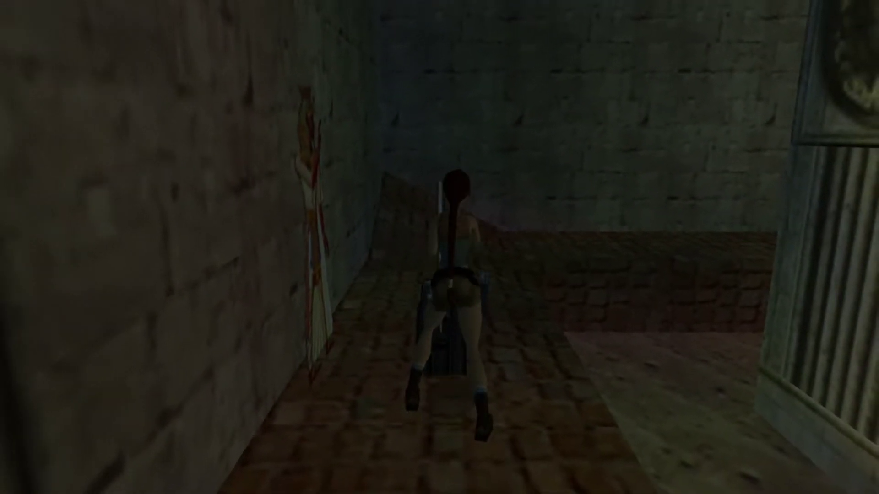
pyautogui.press('Up')
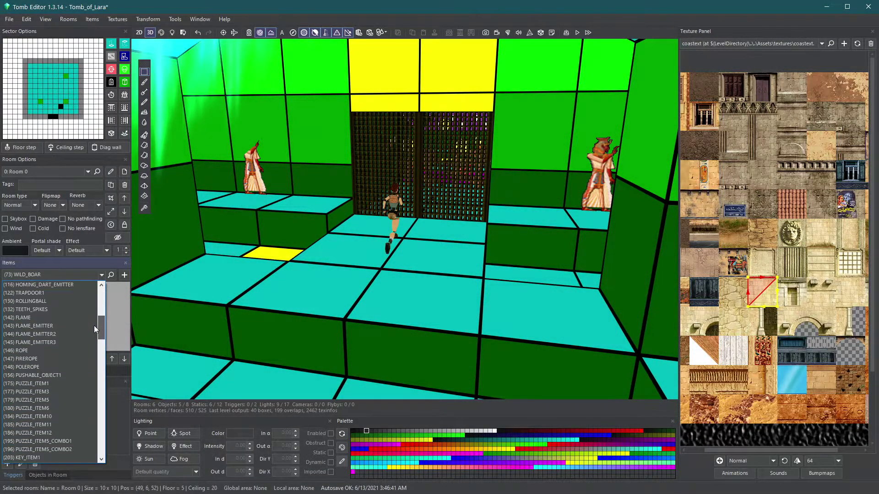
# Place a PUSHABLE_OBJECT1 statue in the room.
pyautogui.scroll(-1, 94, 328)
pyautogui.click(64, 343)
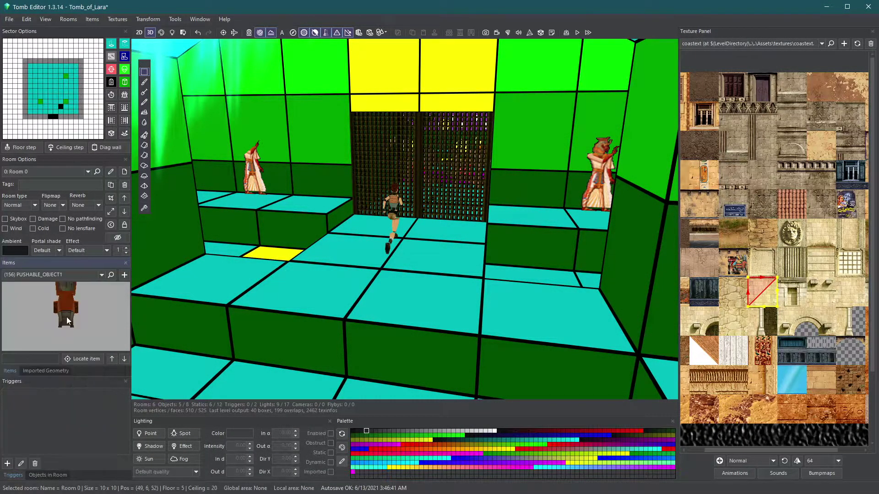
pyautogui.moveTo(67, 319); pyautogui.dragTo(127, 301)
pyautogui.moveTo(230, 277); pyautogui.dragTo(230, 278)
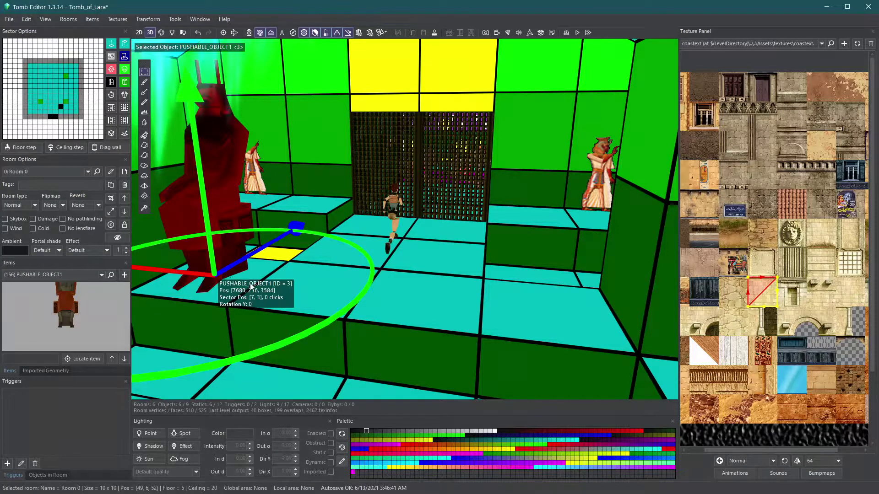
# Add a Heavy trigger for the first grid door on the floor sector before the doors.
pyautogui.click(369, 329)
pyautogui.click(7, 464)
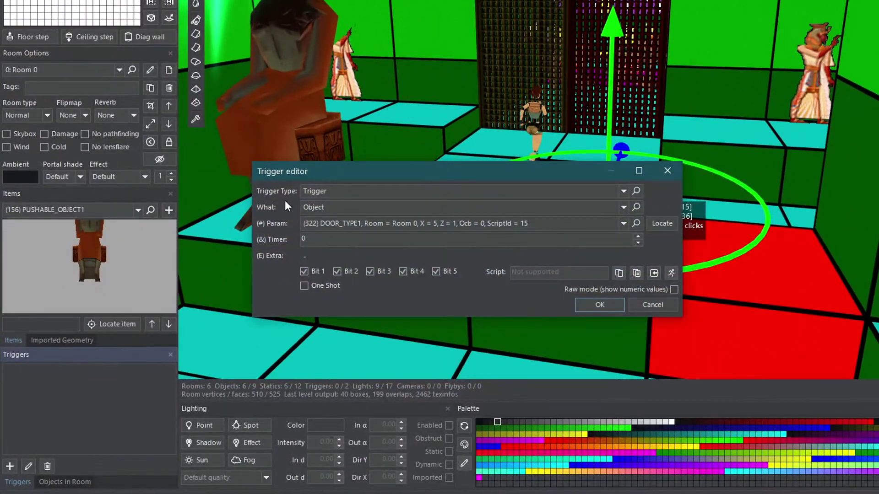
pyautogui.click(387, 189)
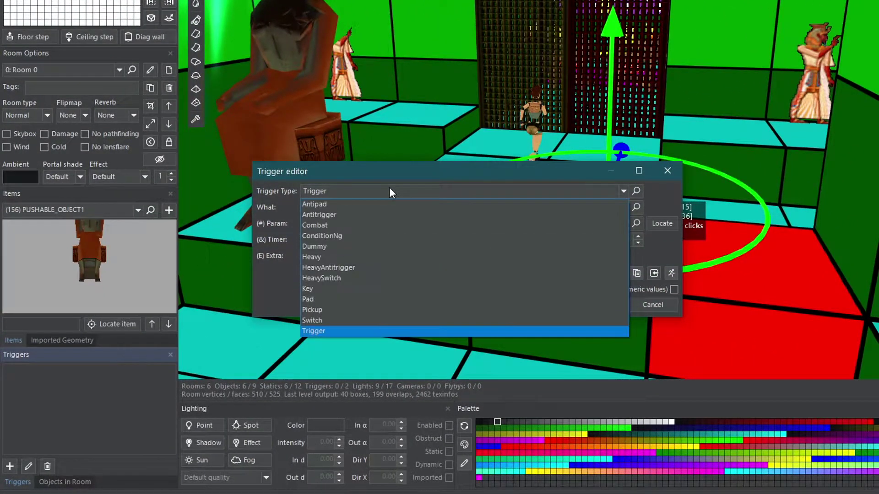
pyautogui.click(363, 259)
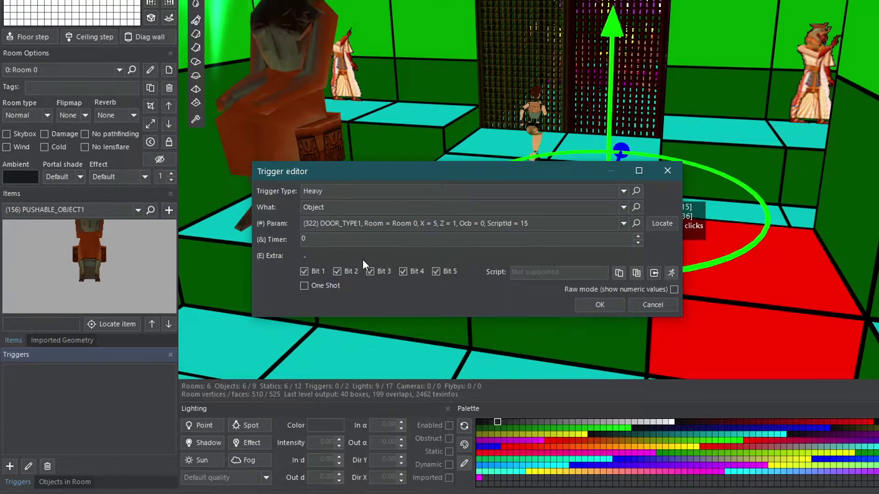
pyautogui.click(603, 306)
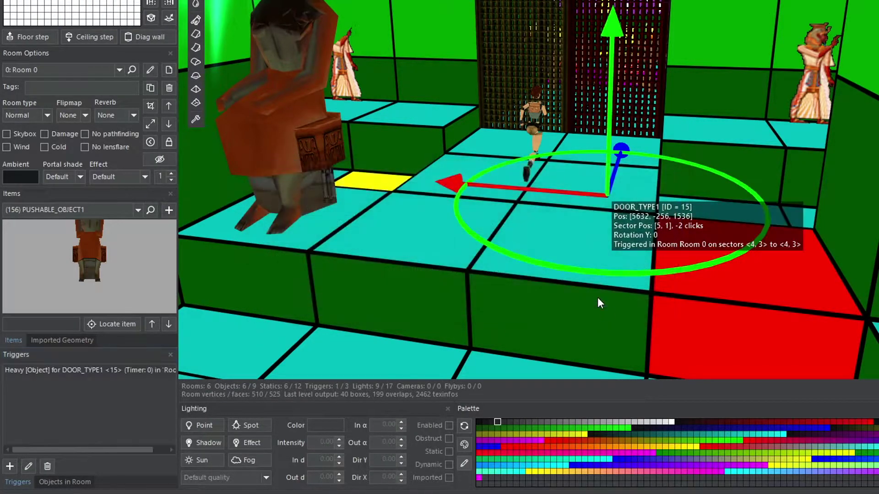
# Add a second Heavy trigger for the other grid door, DOOR_TYPE1 16.
pyautogui.click(534, 56)
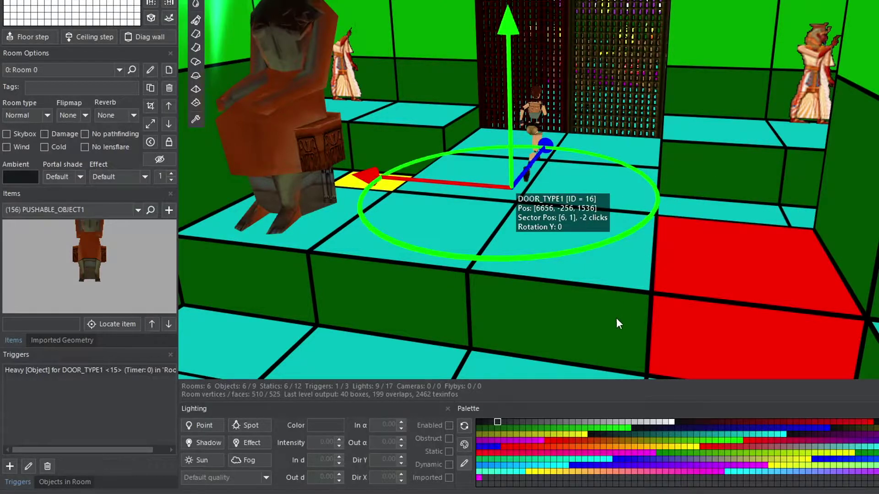
pyautogui.click(10, 466)
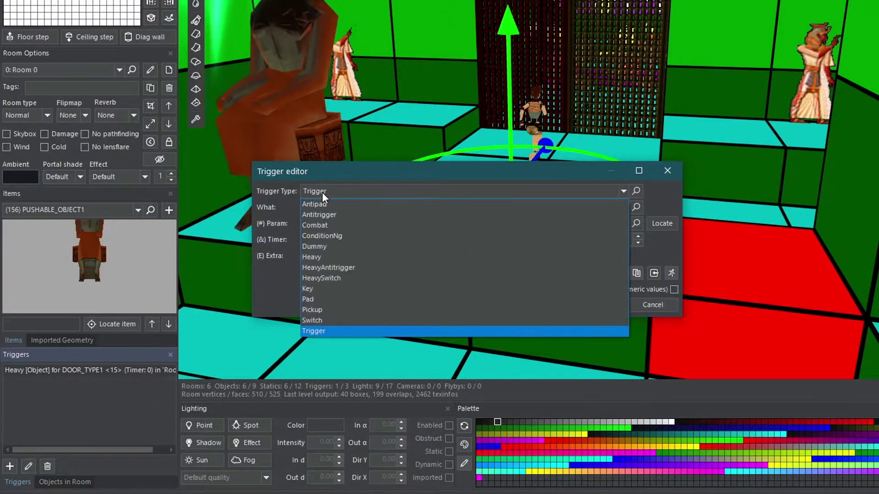
pyautogui.click(312, 256)
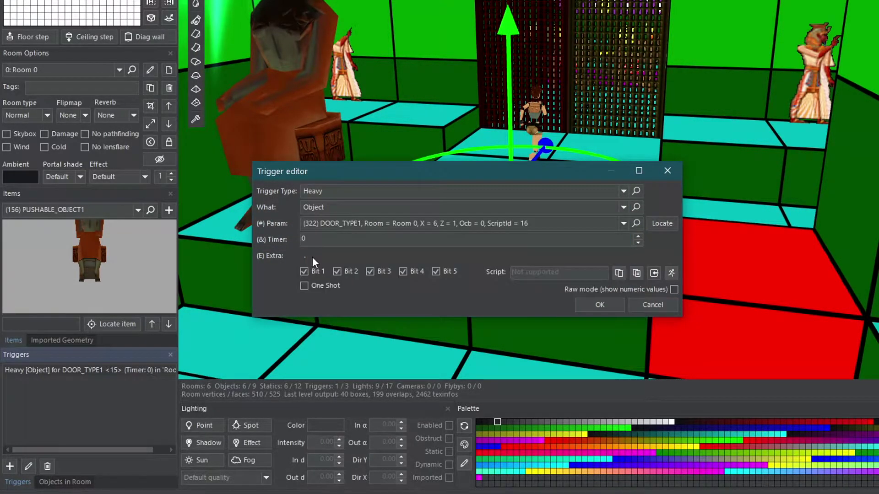
pyautogui.click(609, 307)
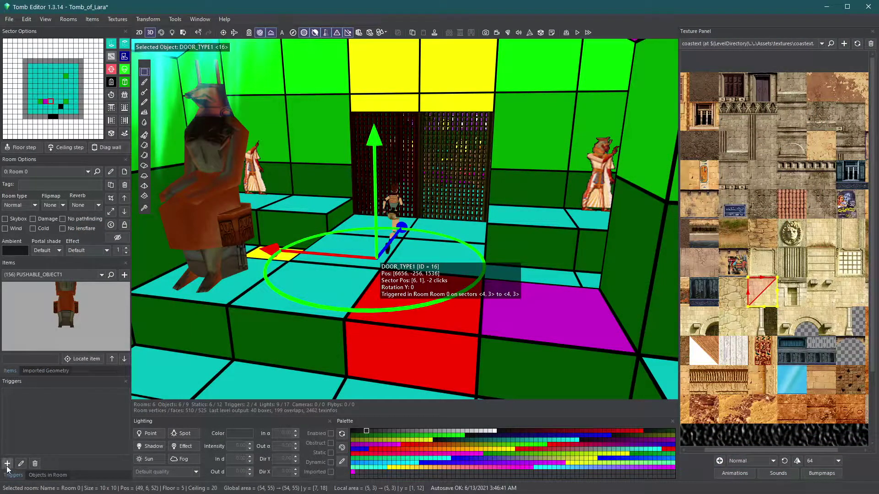
# Add a HeavyAntitrigger for door 16 on the magenta sector and reopen it for review.
pyautogui.click(7, 464)
pyautogui.click(229, 260)
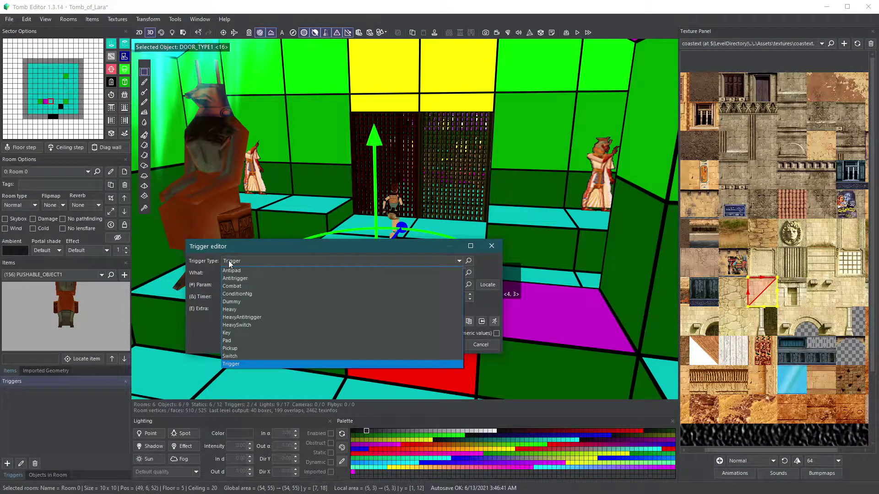
pyautogui.click(231, 318)
pyautogui.click(437, 344)
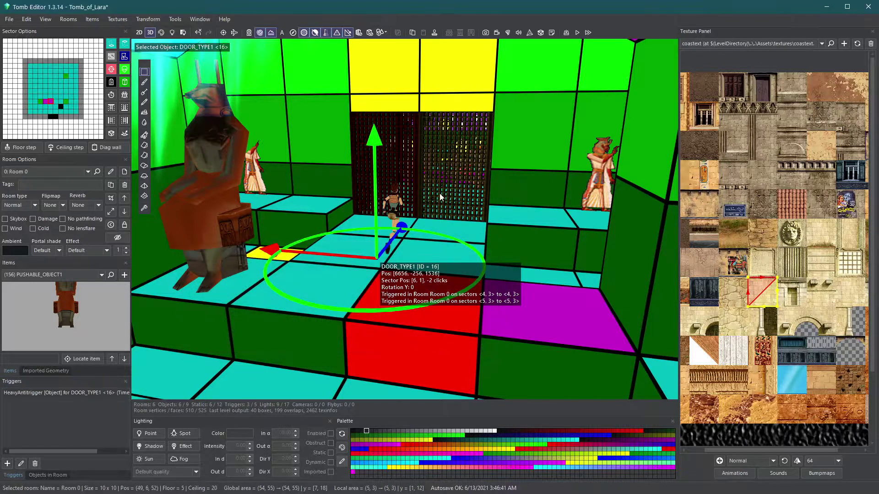
pyautogui.click(439, 194)
pyautogui.click(74, 392)
pyautogui.doubleClick(75, 393)
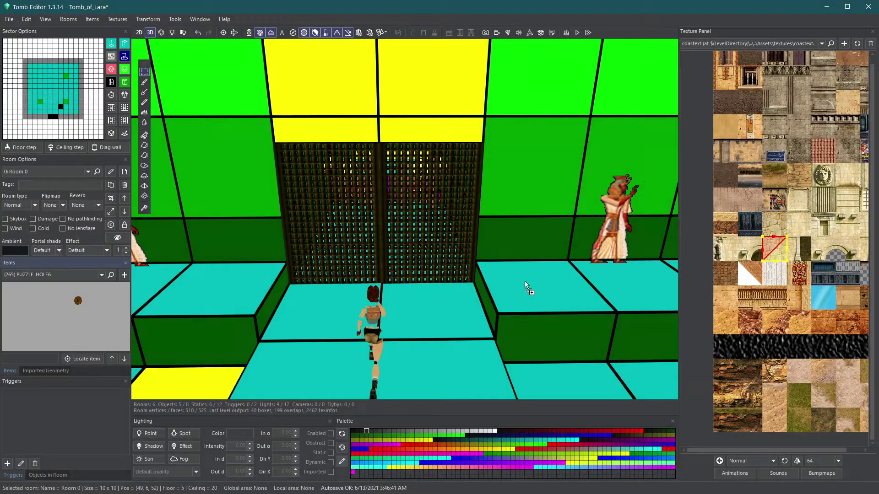
# Turn PUZZLE_HOLE6 180° to face the room, add a second on the opposite wall, start a Key trigger.
pyautogui.click(525, 285)
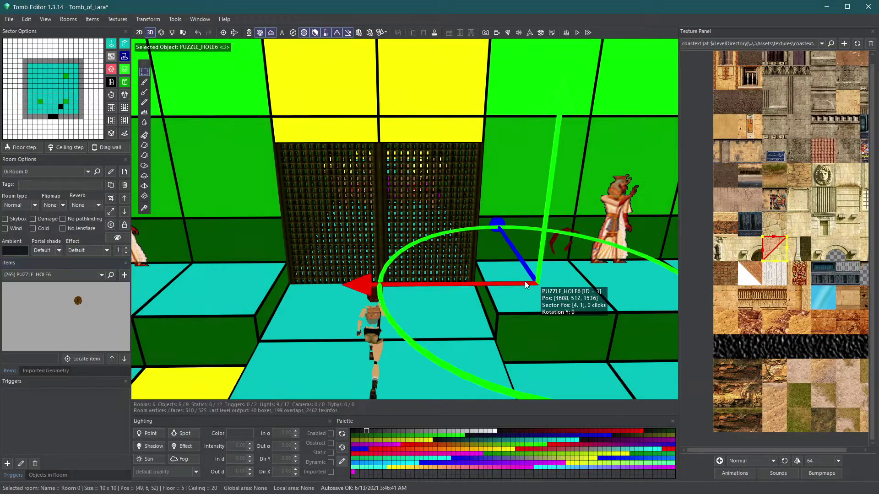
pyautogui.moveTo(485, 233); pyautogui.dragTo(573, 350)
pyautogui.moveTo(232, 289); pyautogui.dragTo(234, 286)
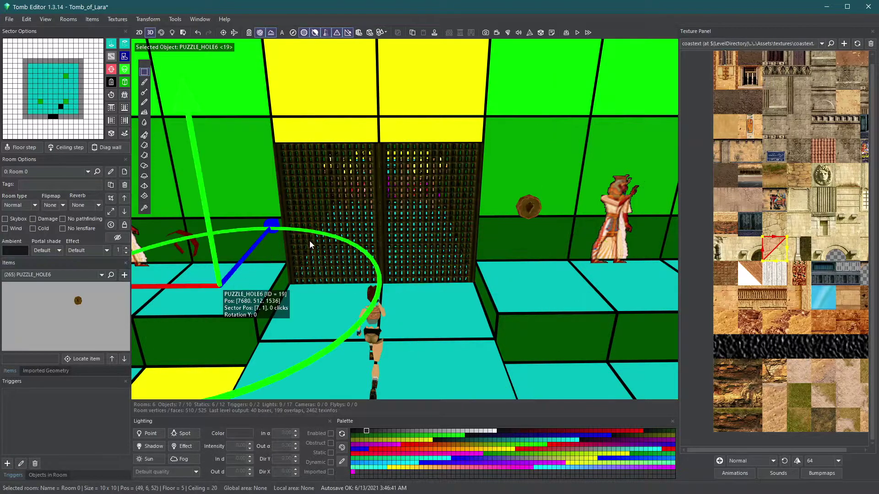
pyautogui.click(559, 339)
pyautogui.click(7, 464)
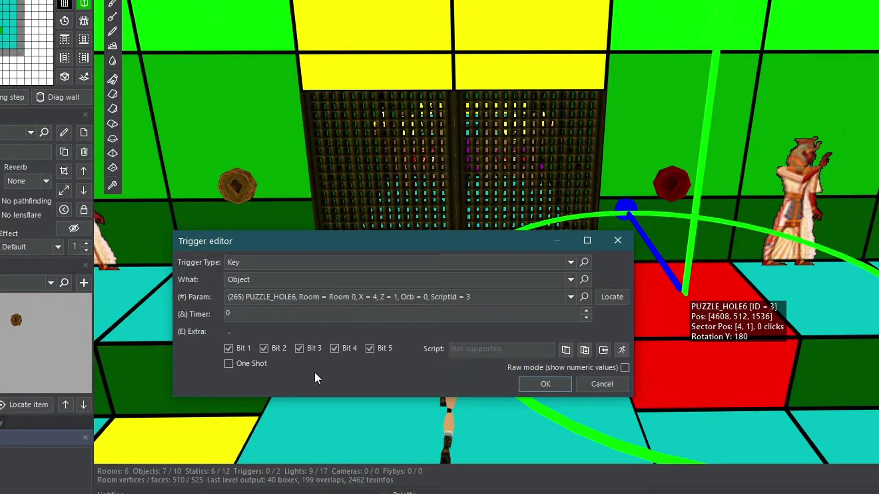
# Clear Bits 3–5 on the first hole's Key trigger and Bit 2 on the second hole's.
pyautogui.click(311, 352)
pyautogui.click(344, 352)
pyautogui.click(375, 351)
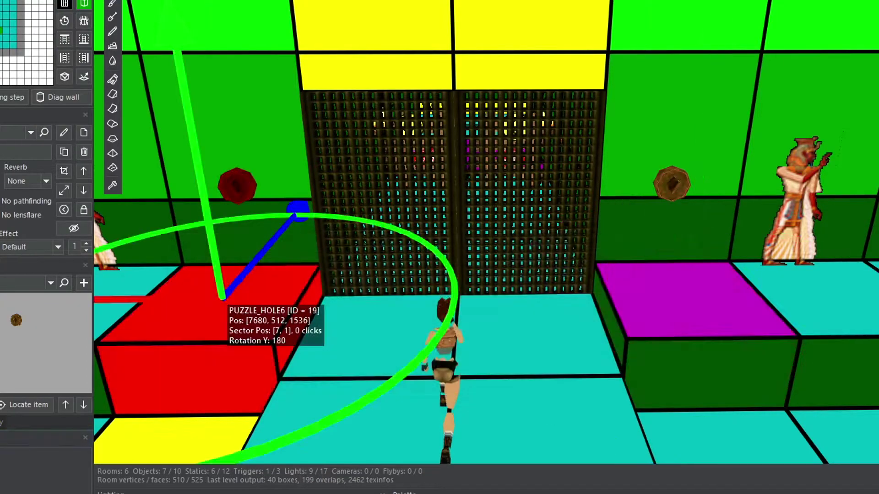
pyautogui.doubleClick(82, 438)
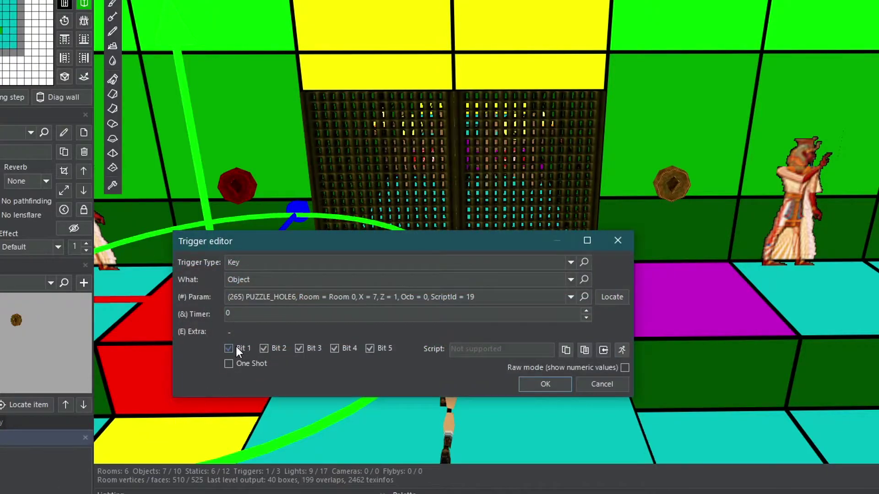
pyautogui.click(262, 347)
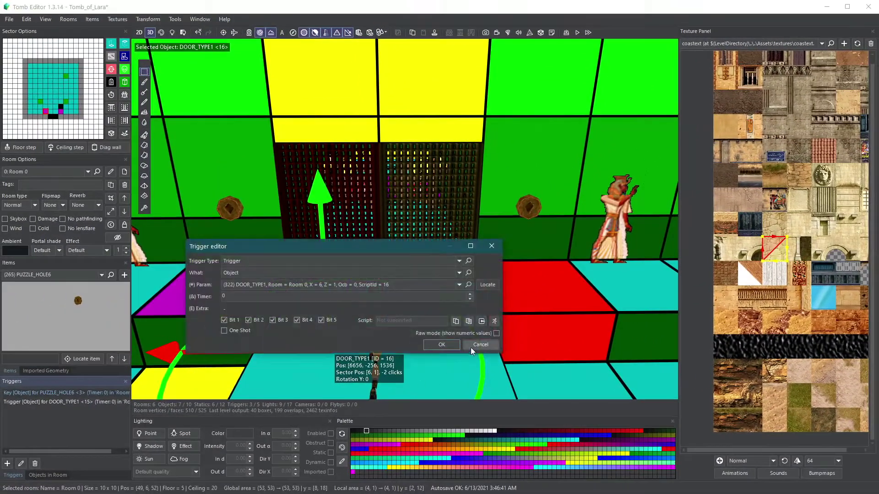
# Add Object triggers for DOOR_TYPE1 16 and 15 on the sector under the second puzzle hole.
pyautogui.click(474, 347)
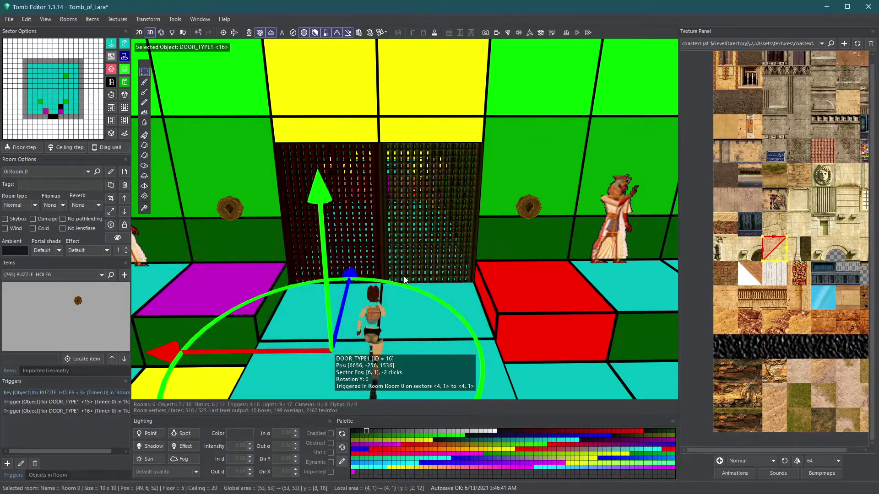
pyautogui.click(261, 274)
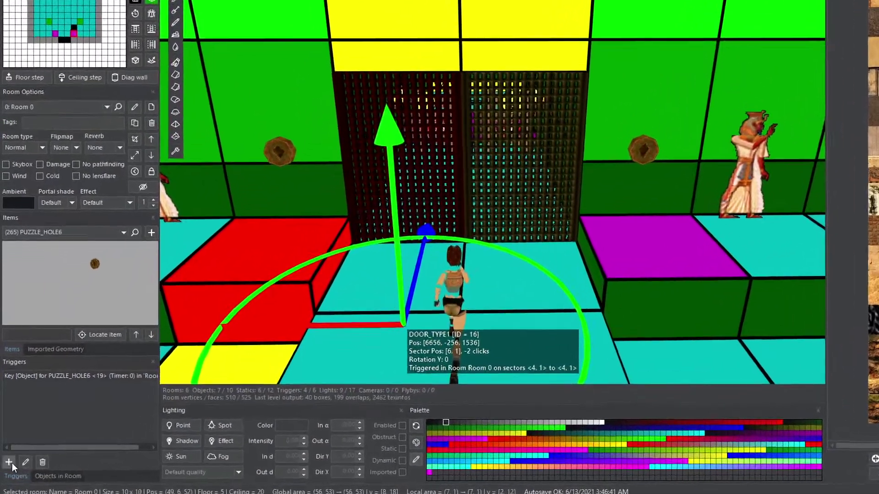
pyautogui.click(8, 463)
pyautogui.click(439, 343)
pyautogui.click(425, 202)
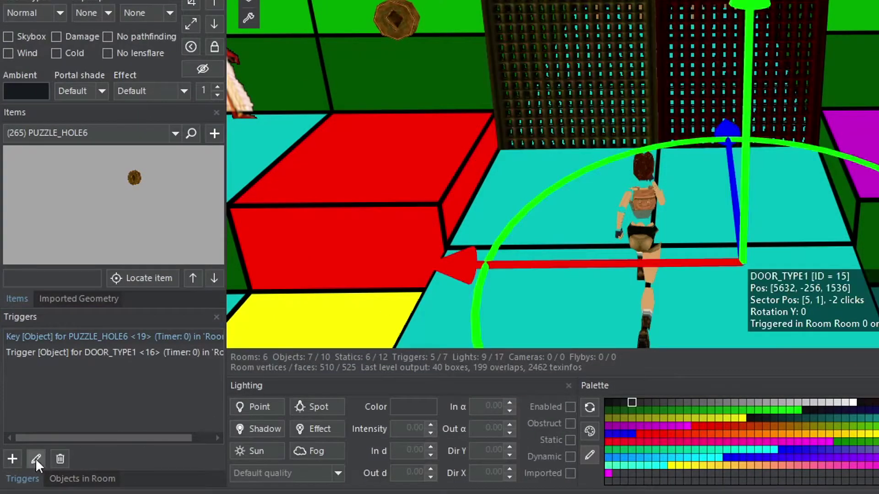
pyautogui.click(13, 458)
pyautogui.click(760, 254)
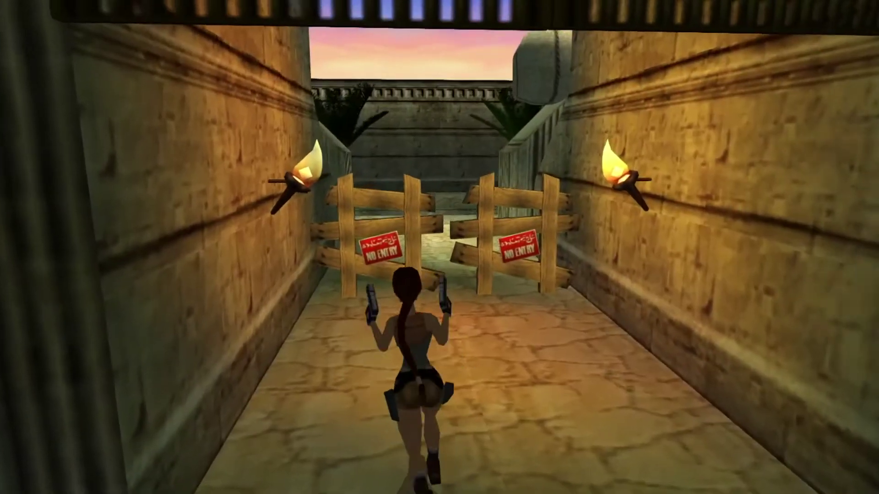
# Run Lara forward down the corridor past the spikes.
pyautogui.press('Up')
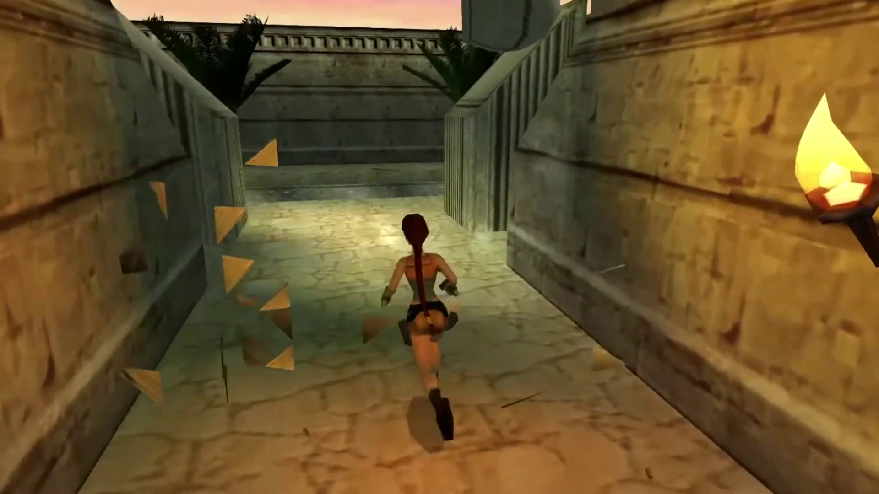
pyautogui.press('Up')
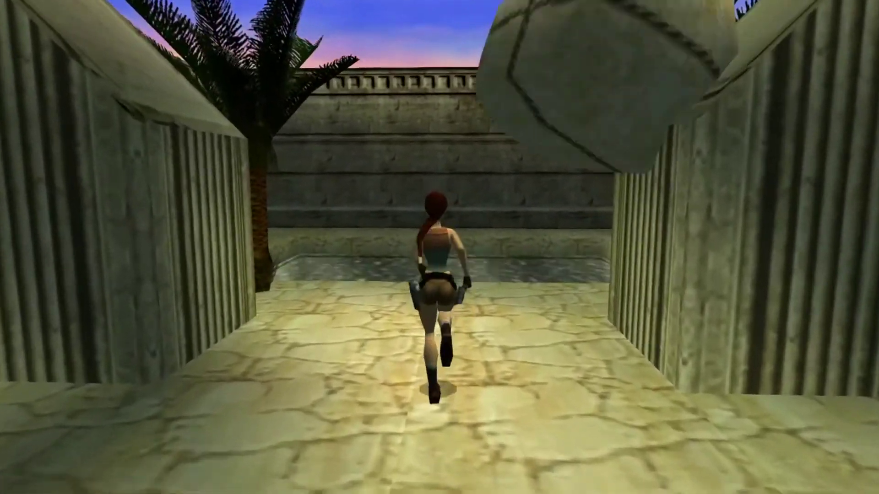